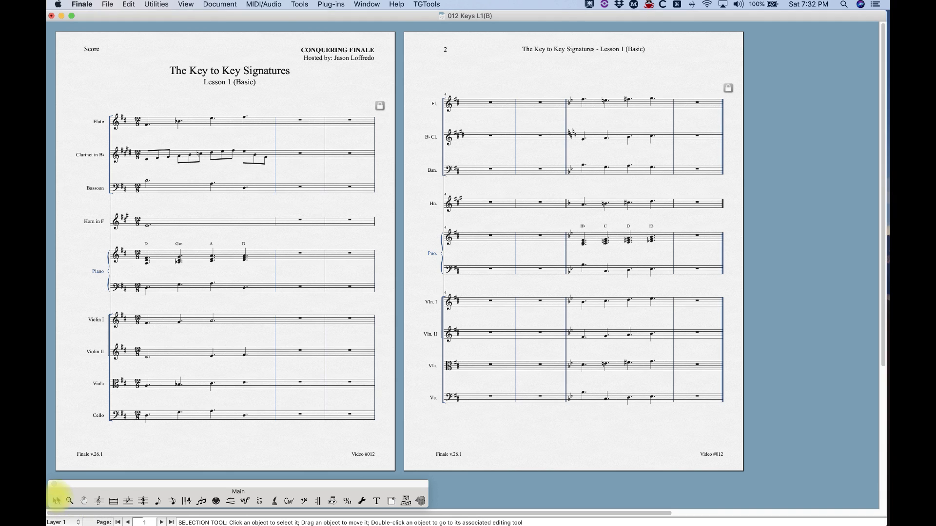
- Try an E Major key change on the Flute measure from its context menu, then undo it
{"action": "right_click", "coordinate": [312, 123]}
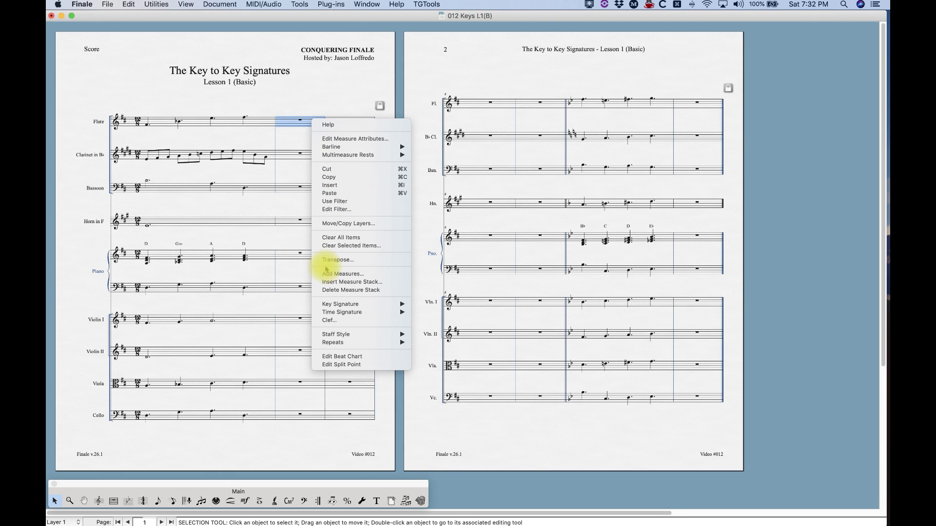
{"action": "mouse_move", "coordinate": [336, 304]}
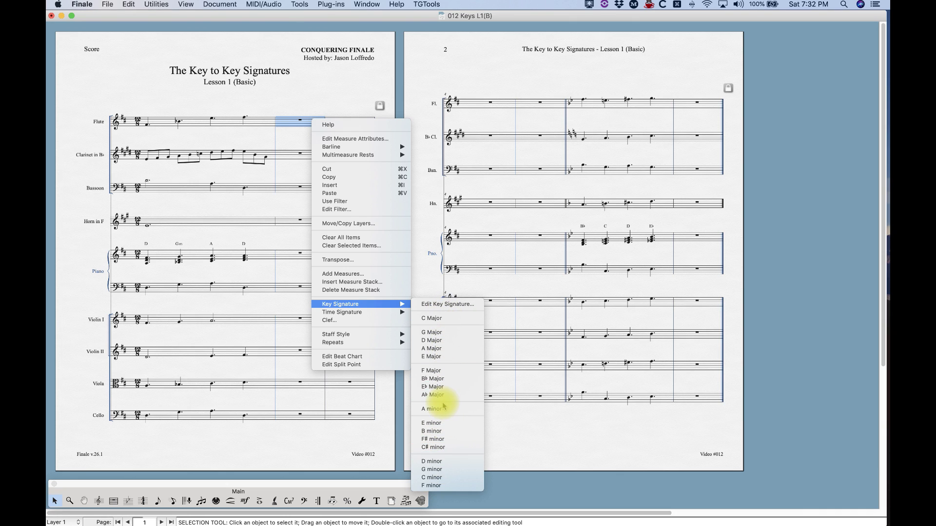
{"action": "left_click", "coordinate": [439, 357]}
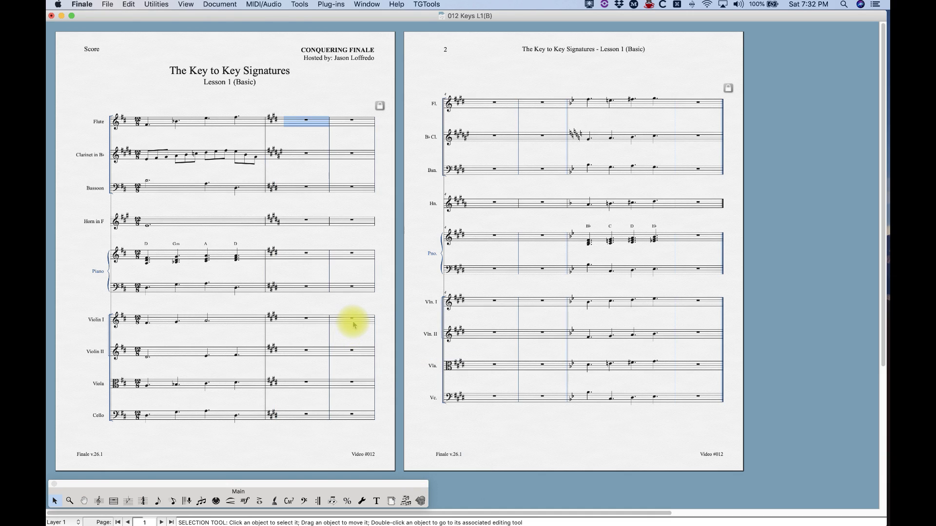
{"action": "key", "text": "super+z"}
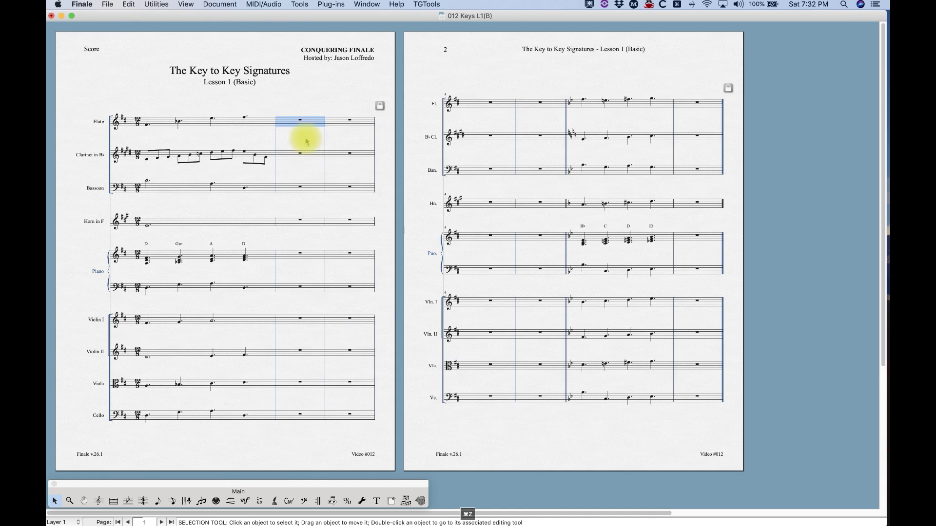
- Using the Key Signature tool, try and undo E Major again, then open the full Key Signature dialog
{"action": "left_click", "coordinate": [129, 502]}
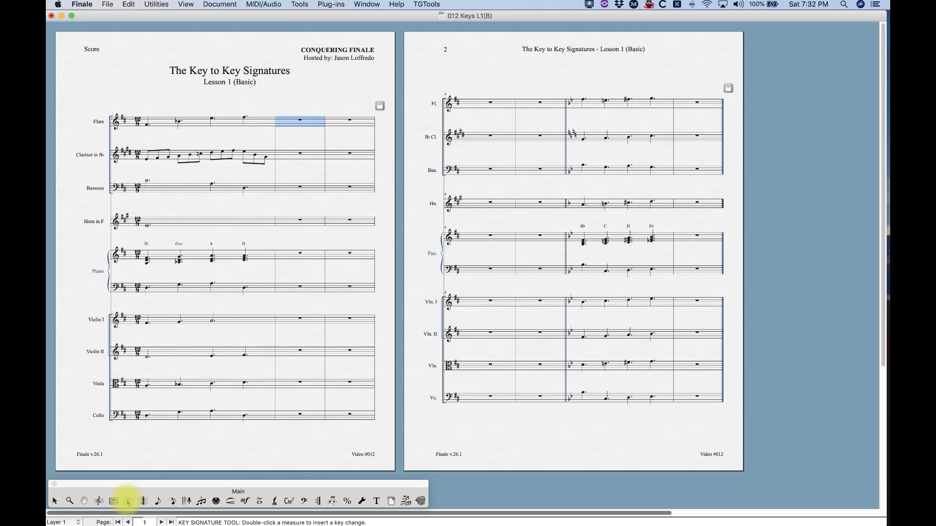
{"action": "right_click", "coordinate": [308, 122]}
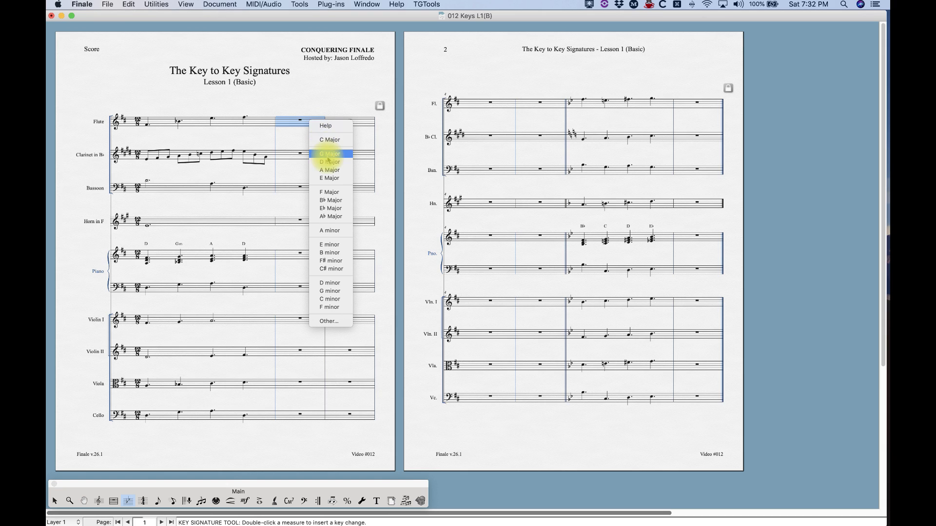
{"action": "left_click", "coordinate": [328, 179]}
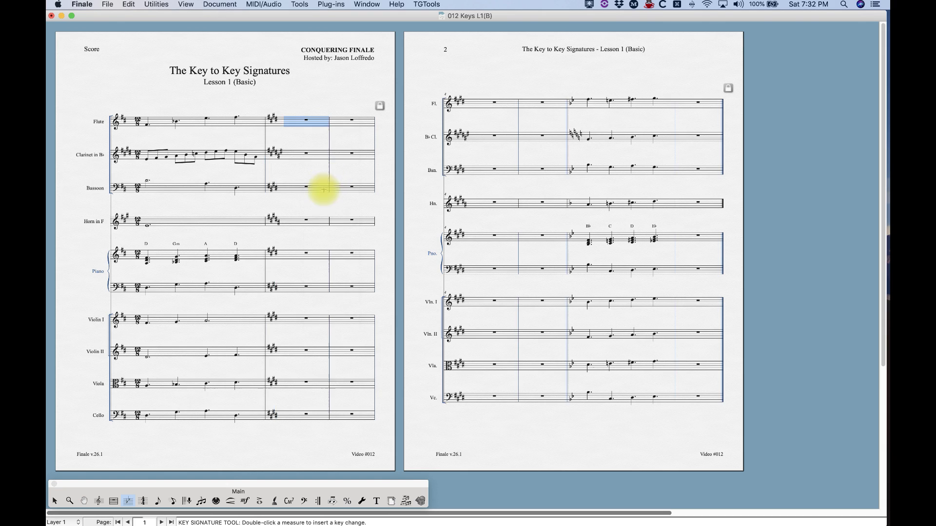
{"action": "key", "text": "super+z"}
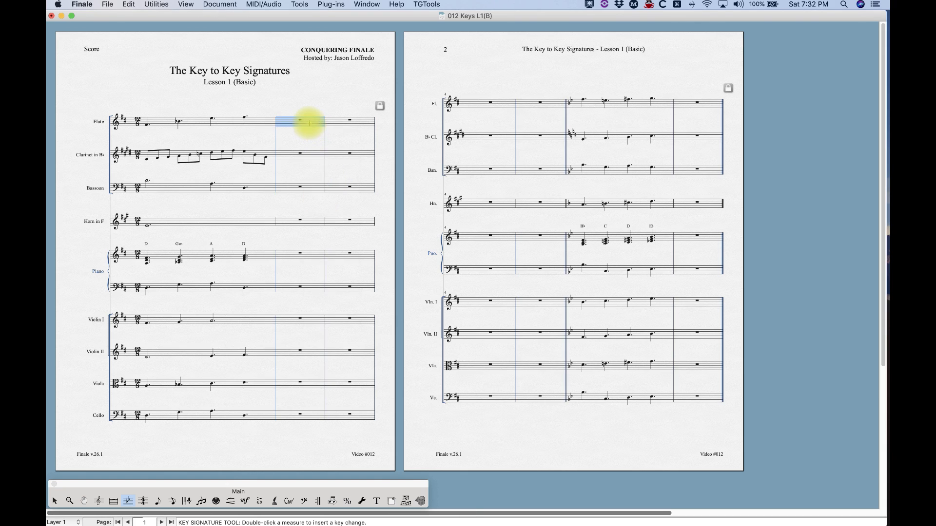
{"action": "right_click", "coordinate": [309, 125]}
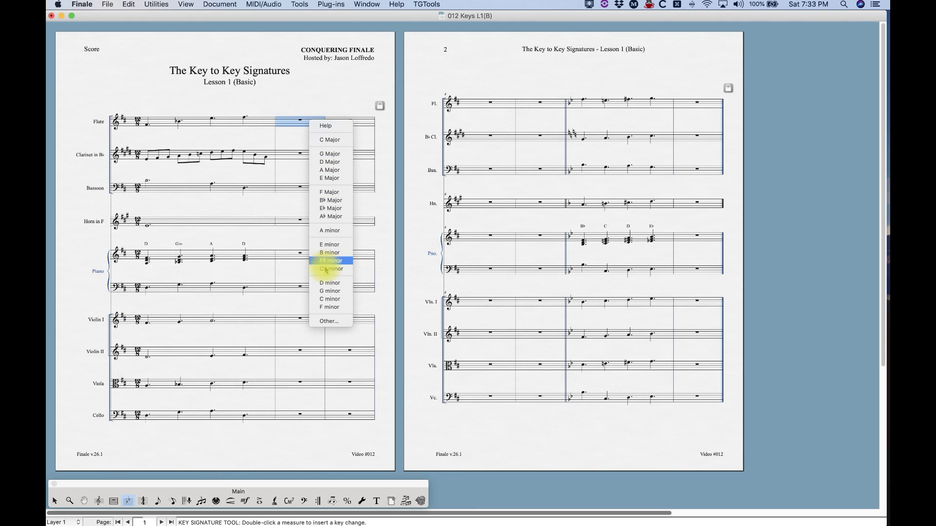
{"action": "left_click", "coordinate": [328, 322]}
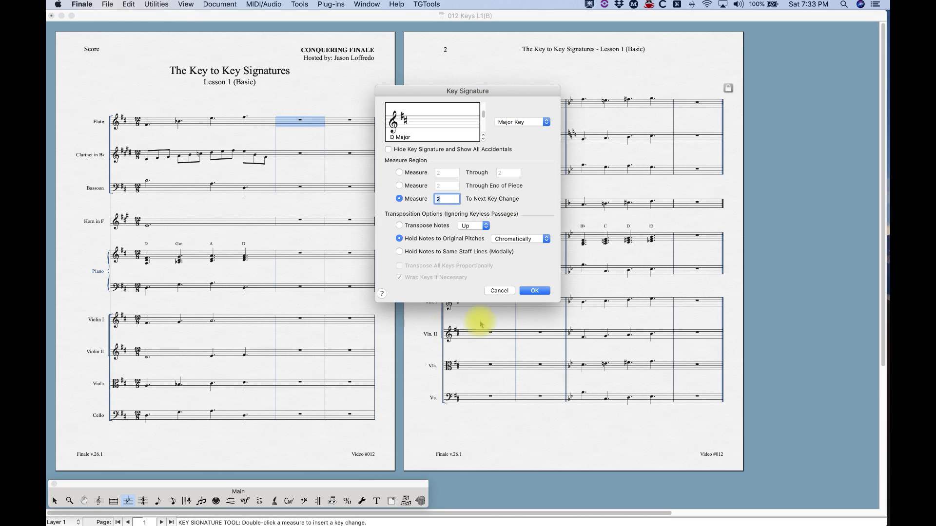
- Cancel the Key Signature dialog, then reopen it for measure 2 and close it keeping D Major
{"action": "left_click", "coordinate": [498, 291]}
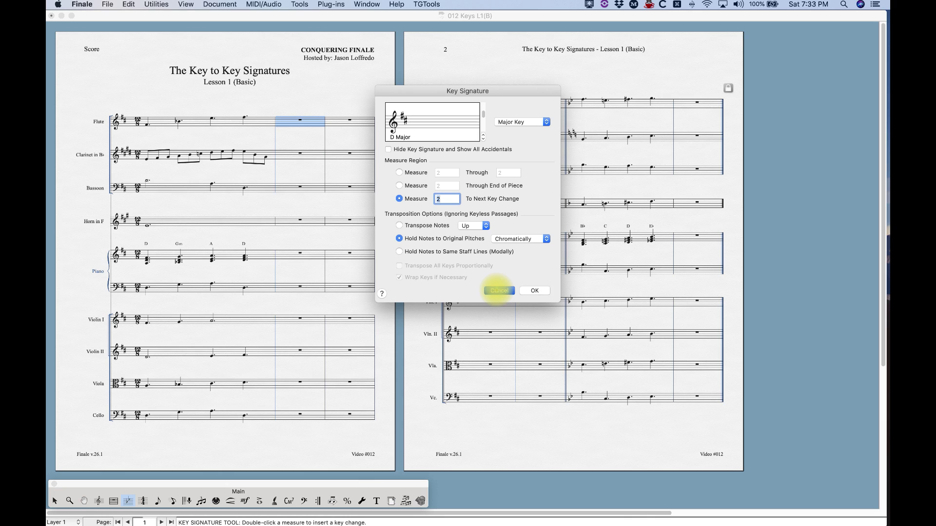
{"action": "double_click", "coordinate": [308, 121]}
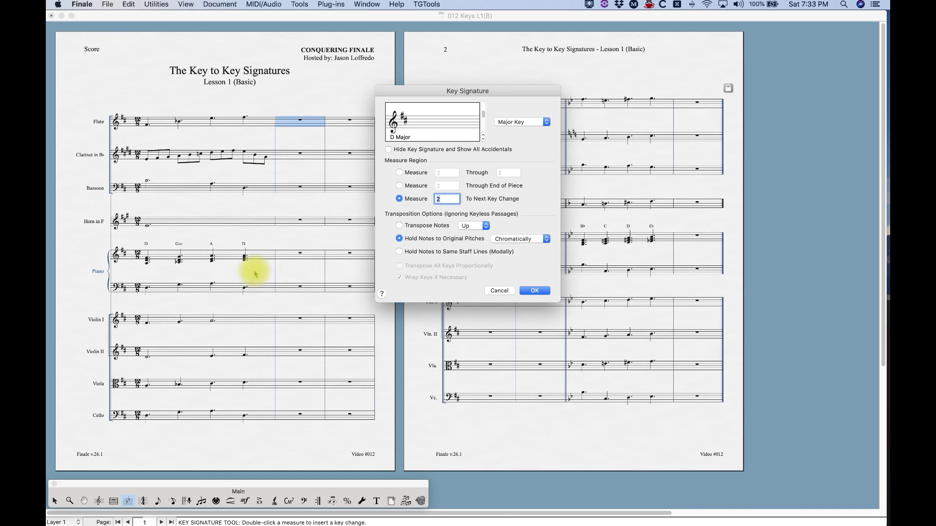
{"action": "left_click", "coordinate": [535, 289]}
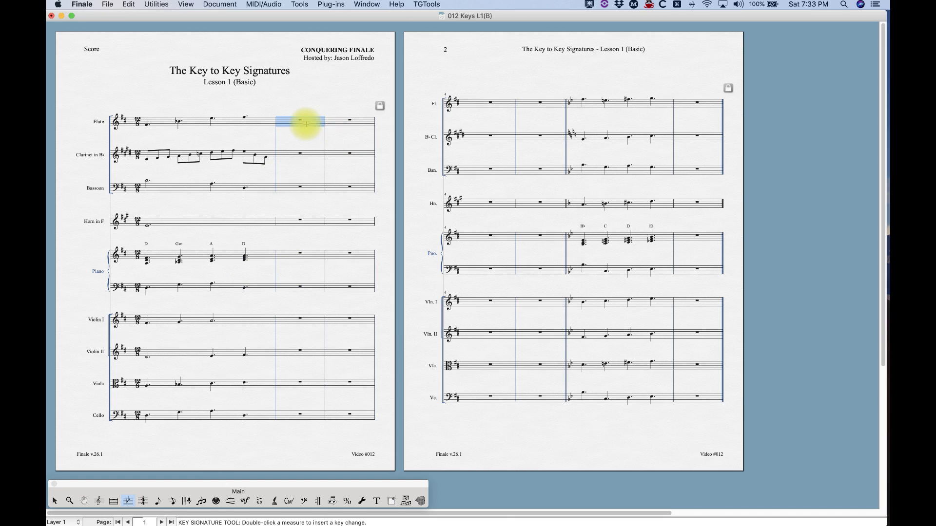
- Change measure 2 to E Major with Transpose Notes, then undo the change
{"action": "double_click", "coordinate": [304, 123]}
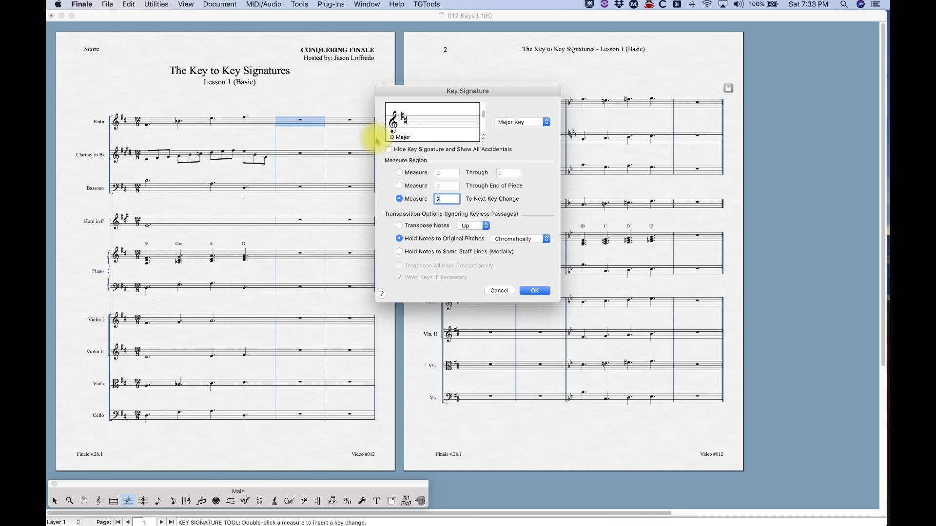
{"action": "left_click", "coordinate": [483, 139]}
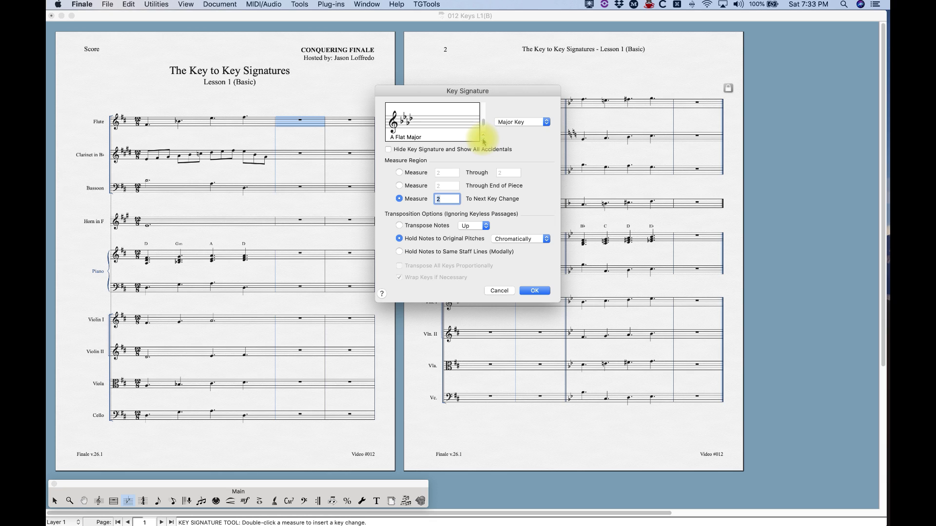
{"action": "left_click_drag", "start_coordinate": [483, 126], "coordinate": [484, 120]}
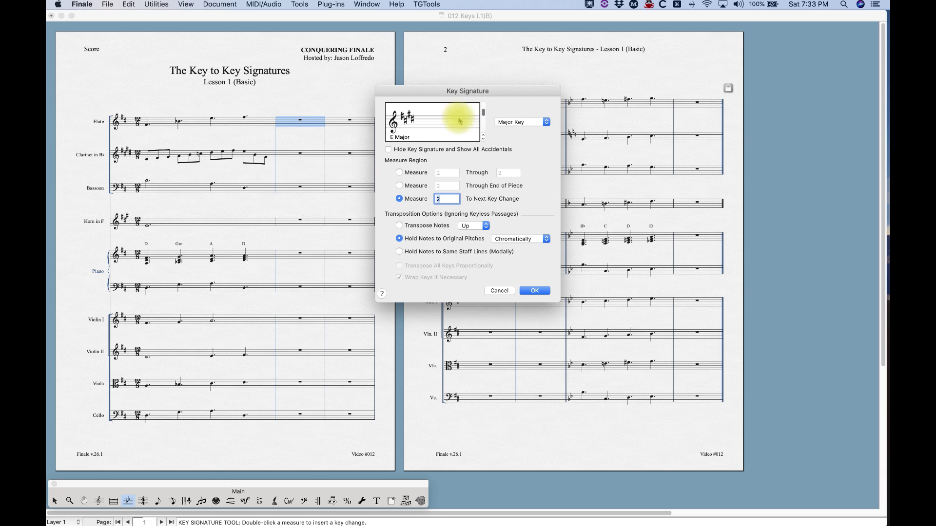
{"action": "left_click", "coordinate": [399, 225]}
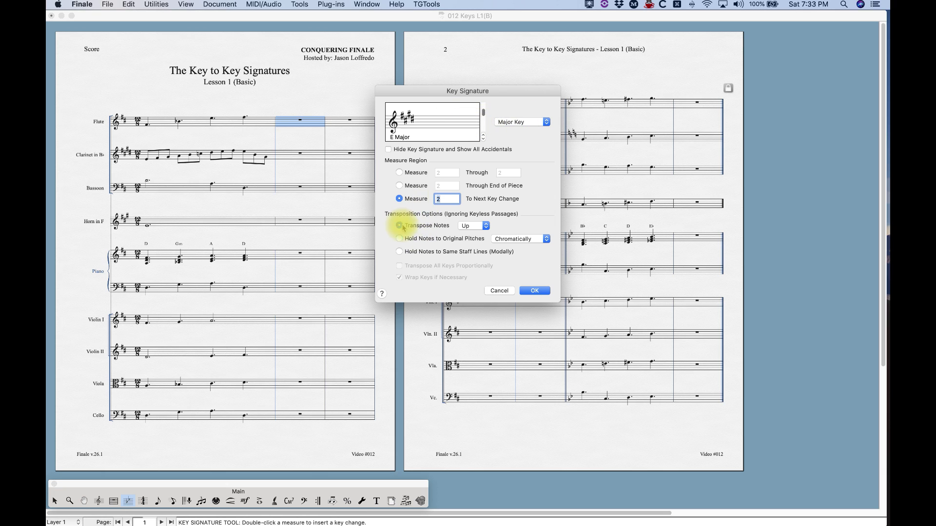
{"action": "left_click", "coordinate": [534, 290]}
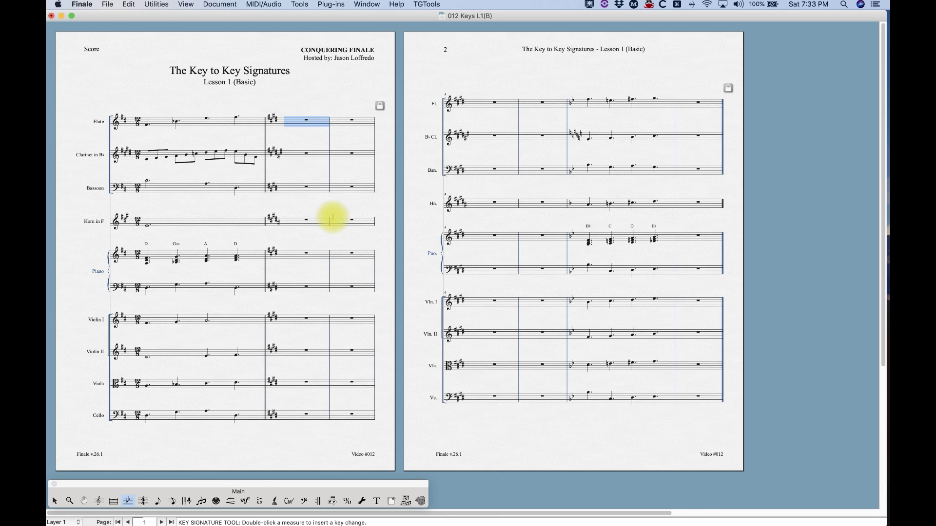
{"action": "key", "text": "super+z"}
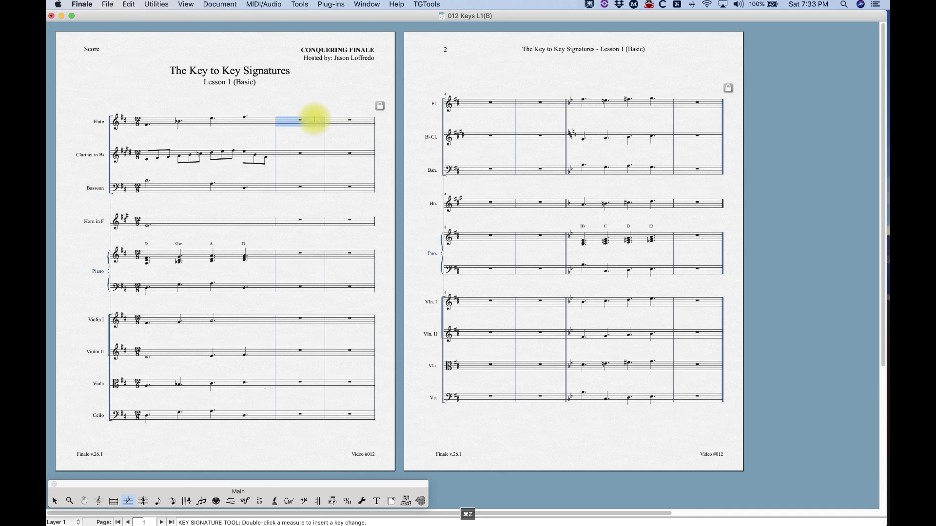
{"action": "double_click", "coordinate": [312, 119]}
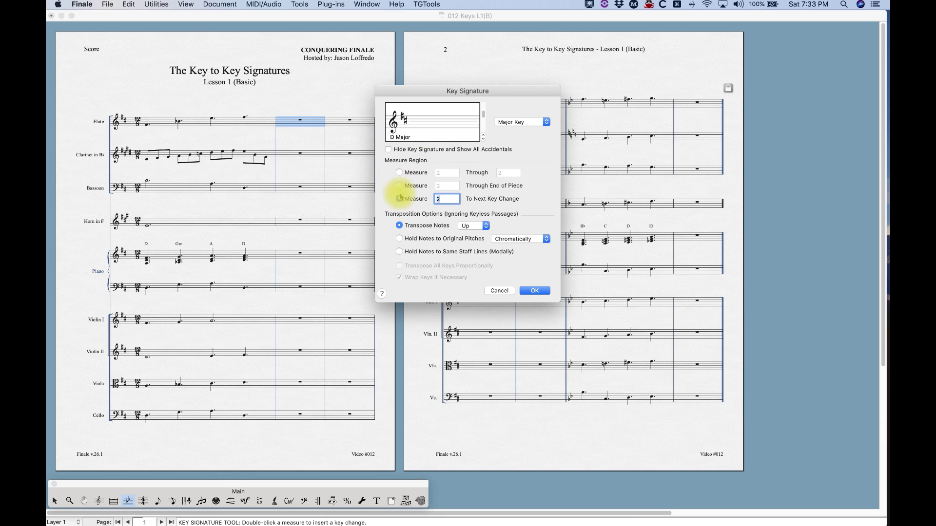
{"action": "left_click", "coordinate": [400, 173]}
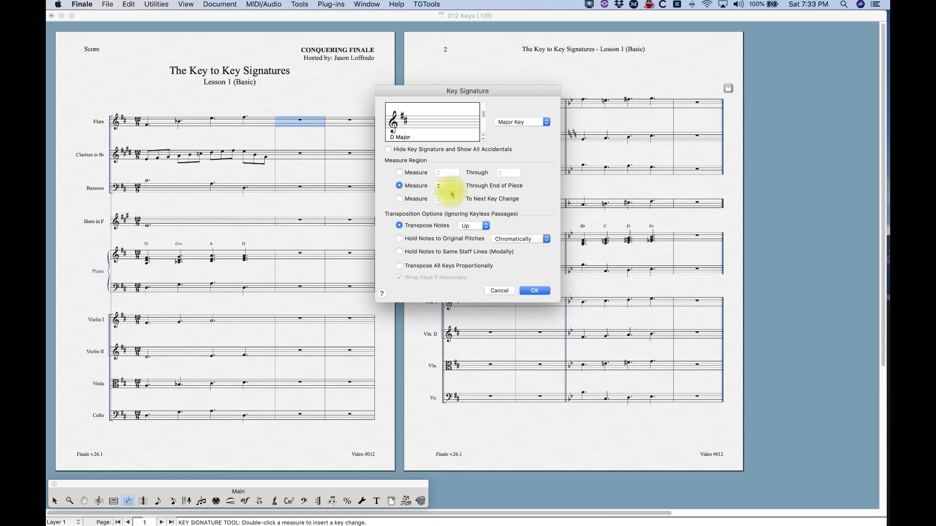
{"action": "left_click", "coordinate": [400, 200]}
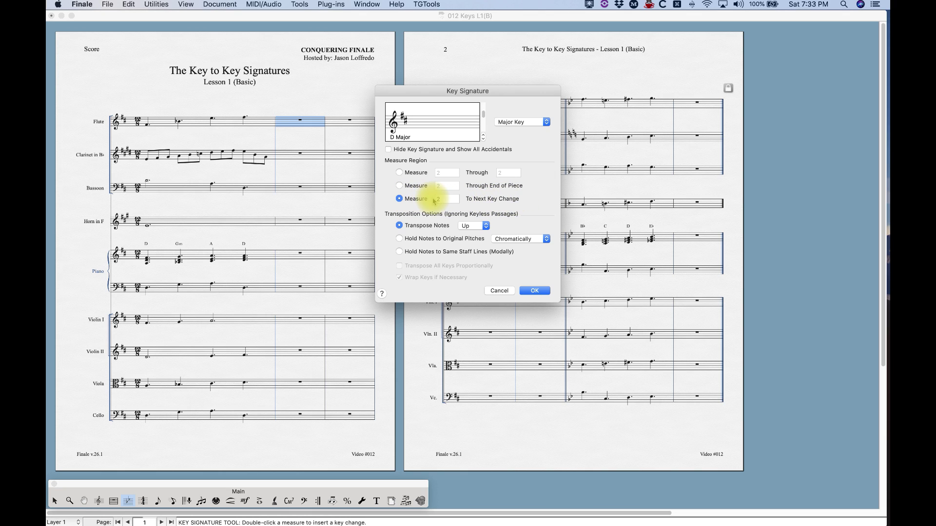
{"action": "left_click", "coordinate": [533, 290]}
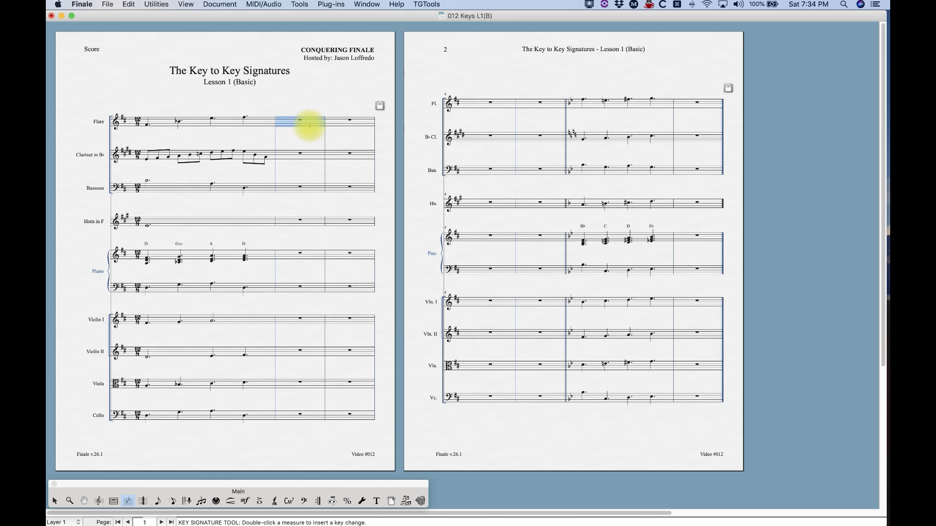
{"action": "double_click", "coordinate": [307, 125]}
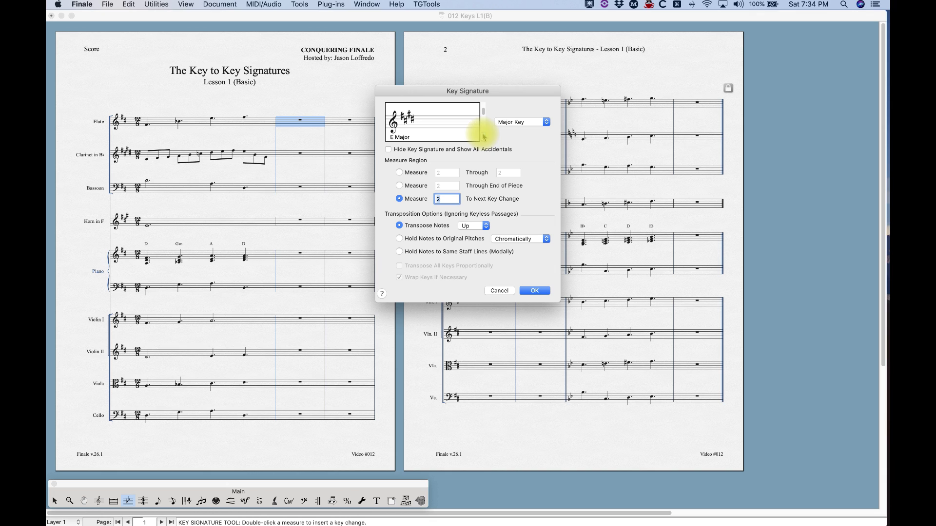
{"action": "left_click_drag", "start_coordinate": [435, 94], "coordinate": [406, 155]}
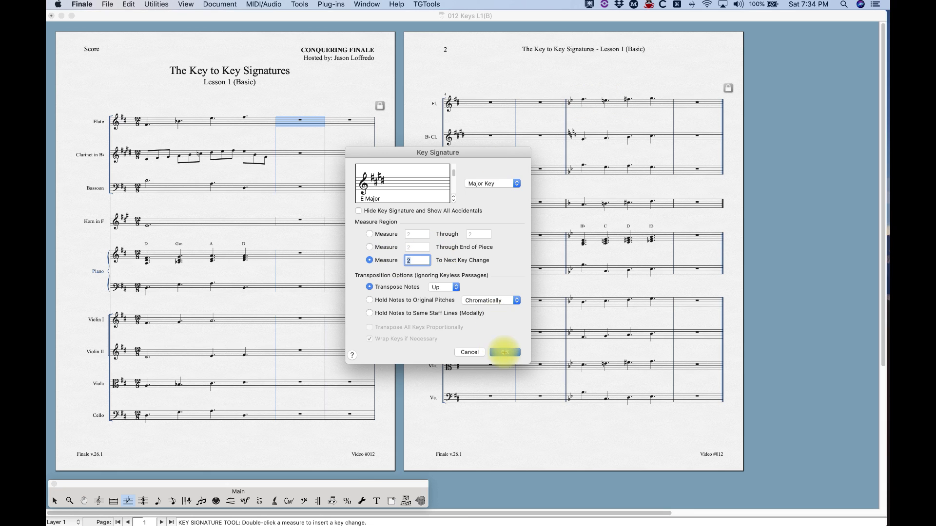
{"action": "left_click", "coordinate": [503, 352]}
{"action": "key", "text": "super+z"}
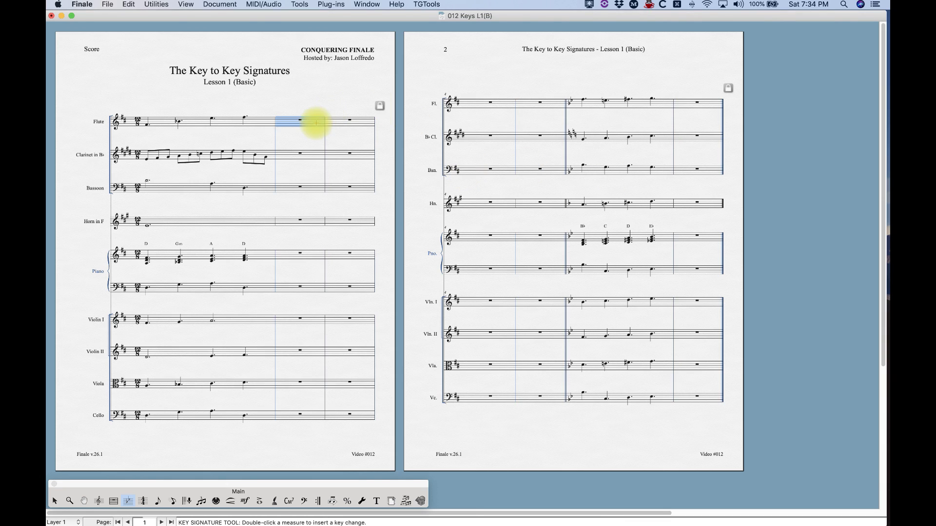
{"action": "double_click", "coordinate": [318, 122]}
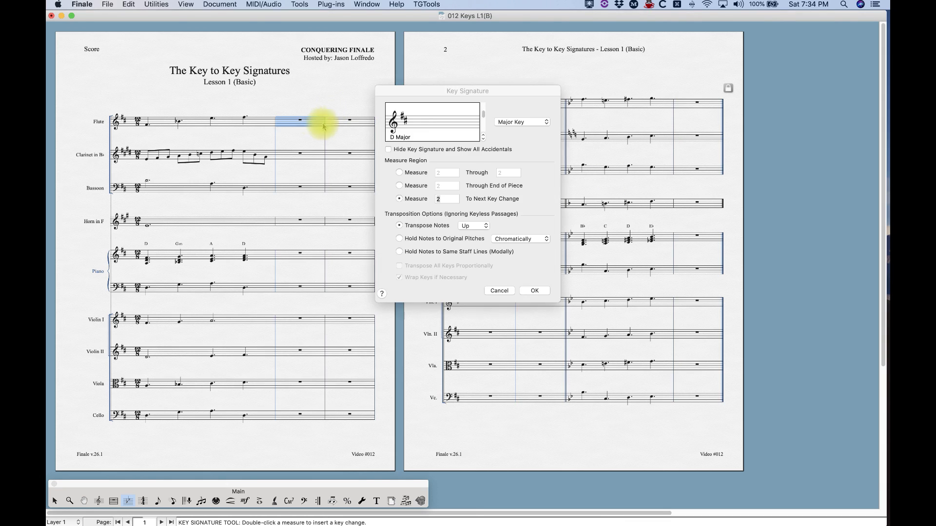
{"action": "left_click", "coordinate": [511, 124]}
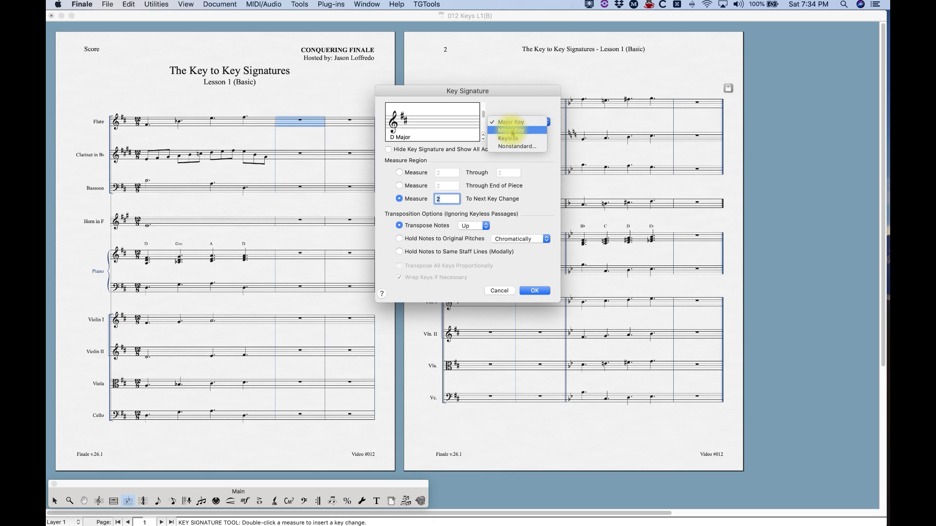
{"action": "left_click", "coordinate": [494, 104]}
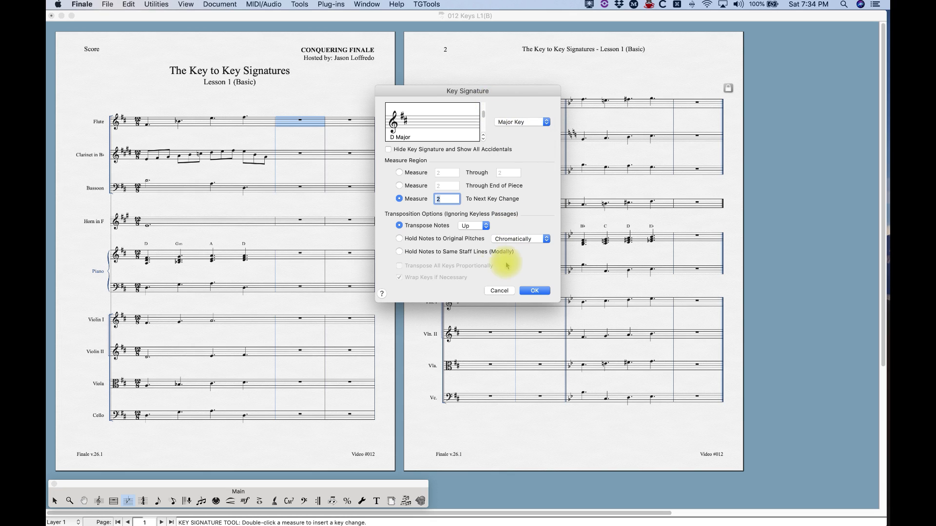
{"action": "left_click", "coordinate": [534, 290]}
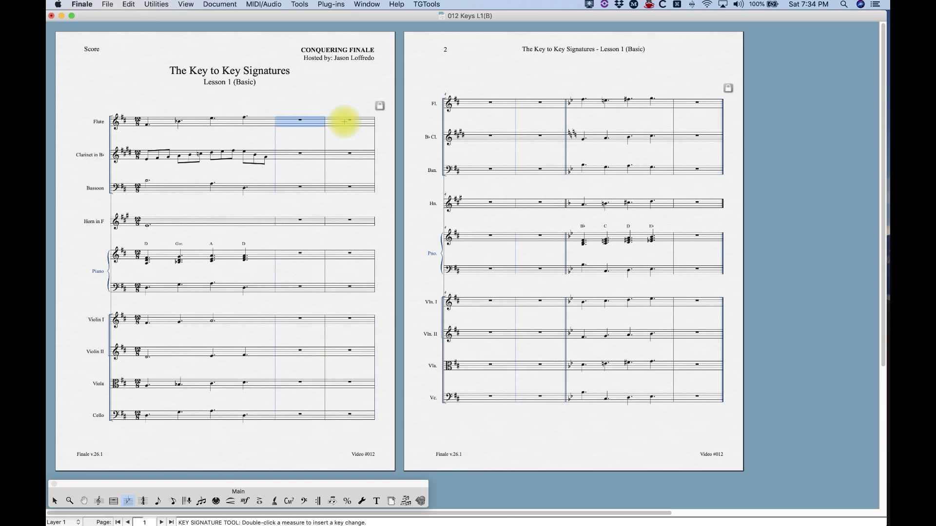
- Switch measure 3's key mode to minor for a B minor change, confirm, and return to the Selection Tool
{"action": "double_click", "coordinate": [345, 122]}
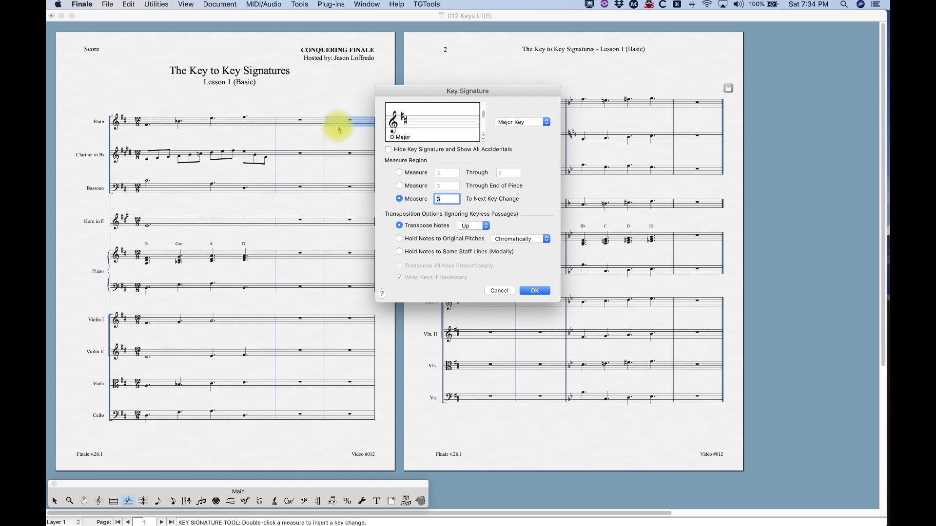
{"action": "left_click", "coordinate": [514, 123]}
{"action": "left_click", "coordinate": [511, 130]}
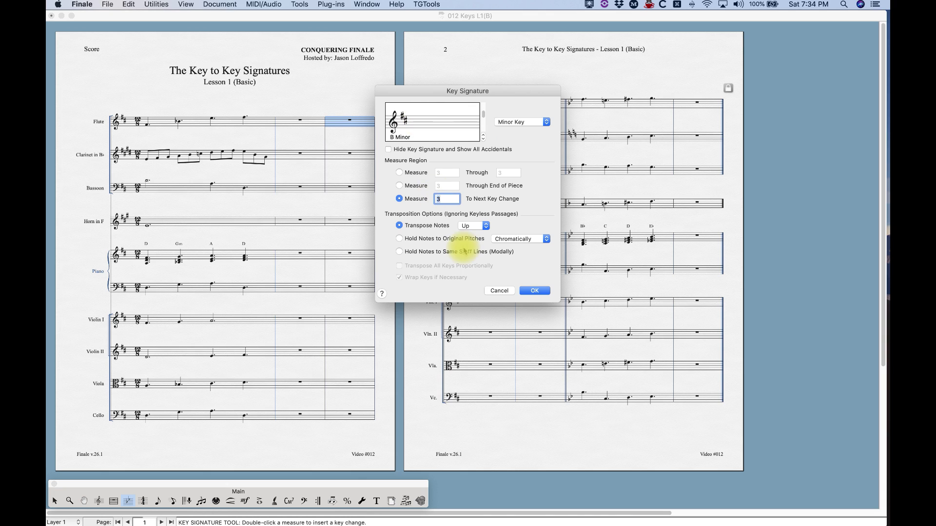
{"action": "left_click", "coordinate": [533, 291]}
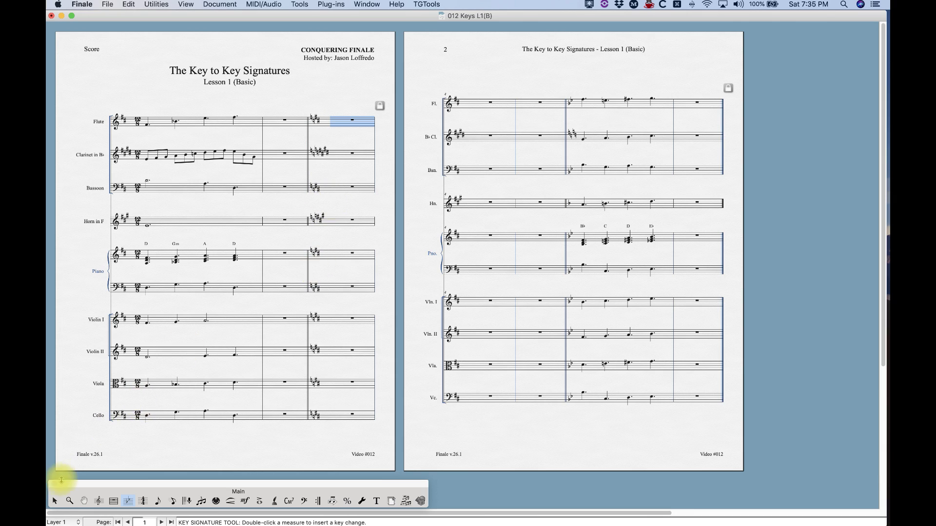
{"action": "left_click", "coordinate": [54, 501]}
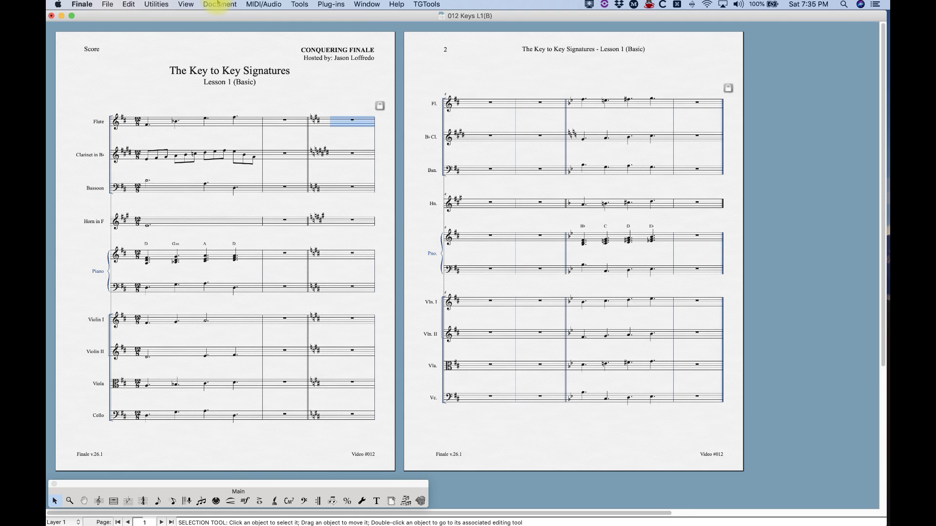
- Enable 'Redisplay Key Signature If Only Mode is Changing' in Document Options, then zoom in
{"action": "left_click", "coordinate": [218, 4]}
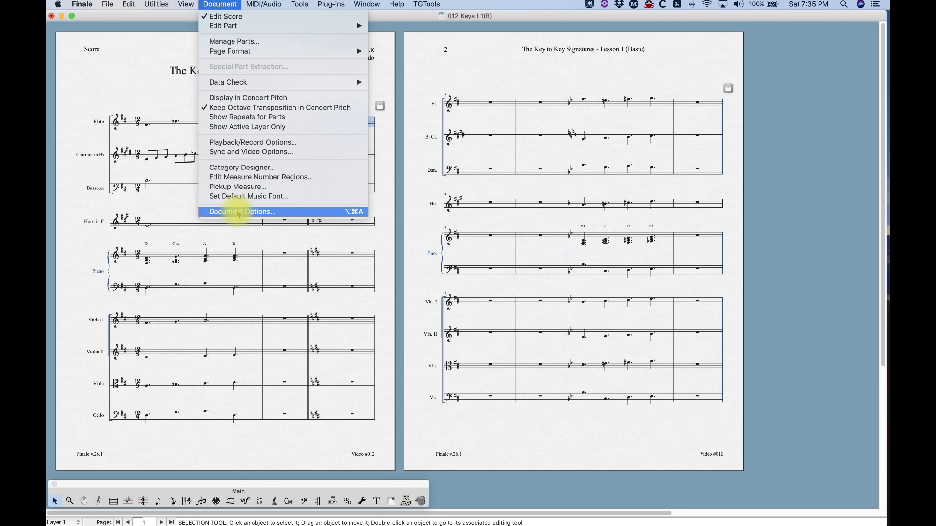
{"action": "left_click", "coordinate": [238, 212]}
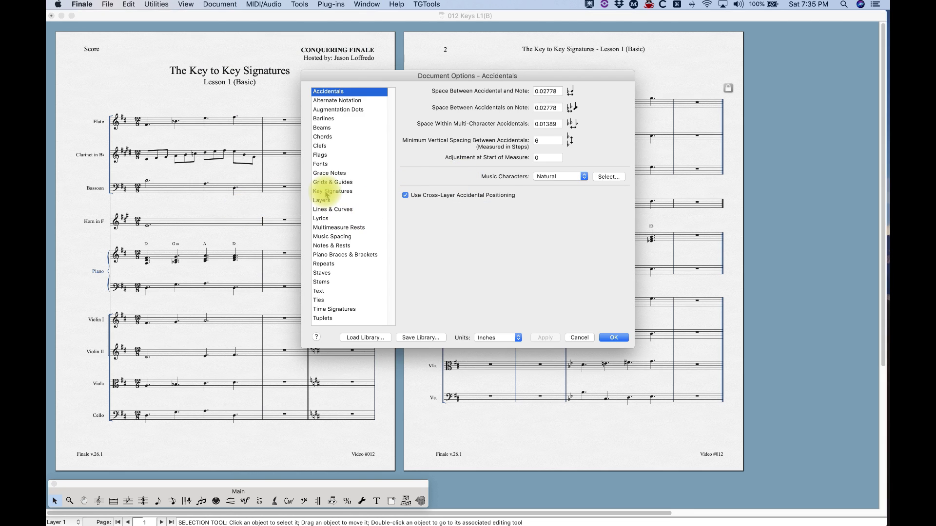
{"action": "left_click", "coordinate": [325, 193]}
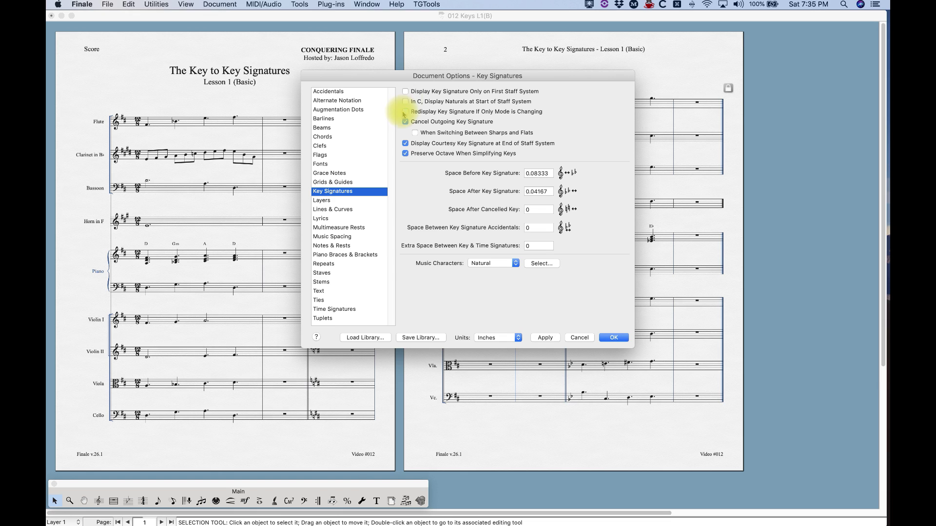
{"action": "left_click_drag", "start_coordinate": [395, 76], "coordinate": [495, 94]}
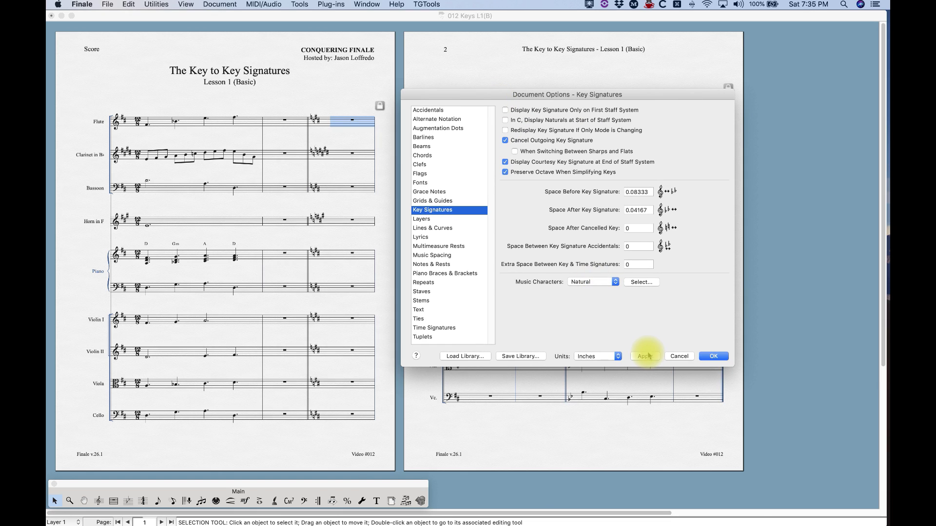
{"action": "left_click", "coordinate": [647, 356]}
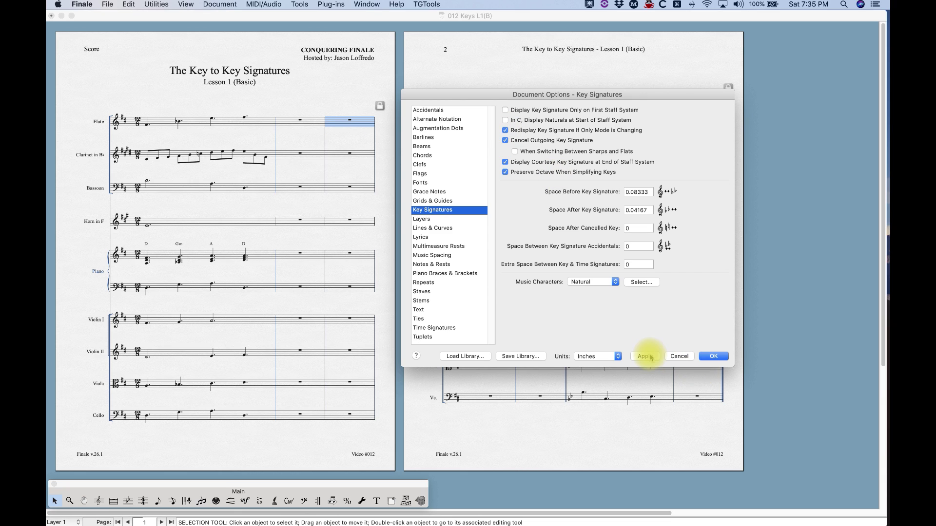
{"action": "left_click", "coordinate": [646, 356]}
{"action": "left_click", "coordinate": [718, 359]}
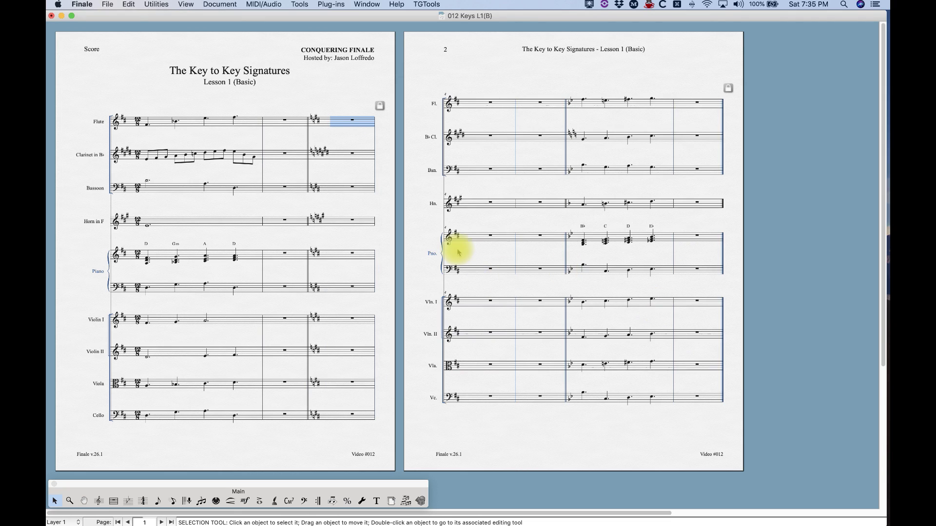
{"action": "left_click", "coordinate": [330, 113]}
{"action": "key", "text": "super+equal"}
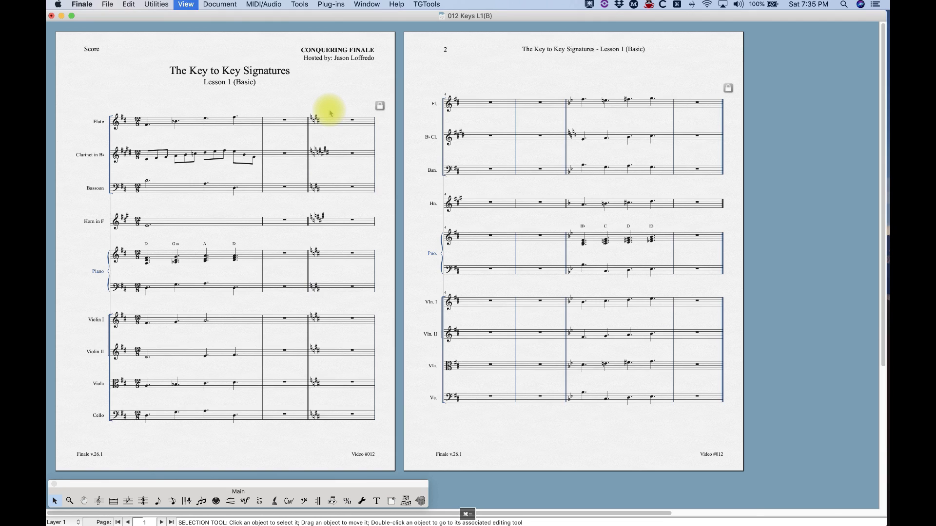
{"action": "scroll", "coordinate": [446, 329], "scroll_direction": "down", "scroll_amount": 5}
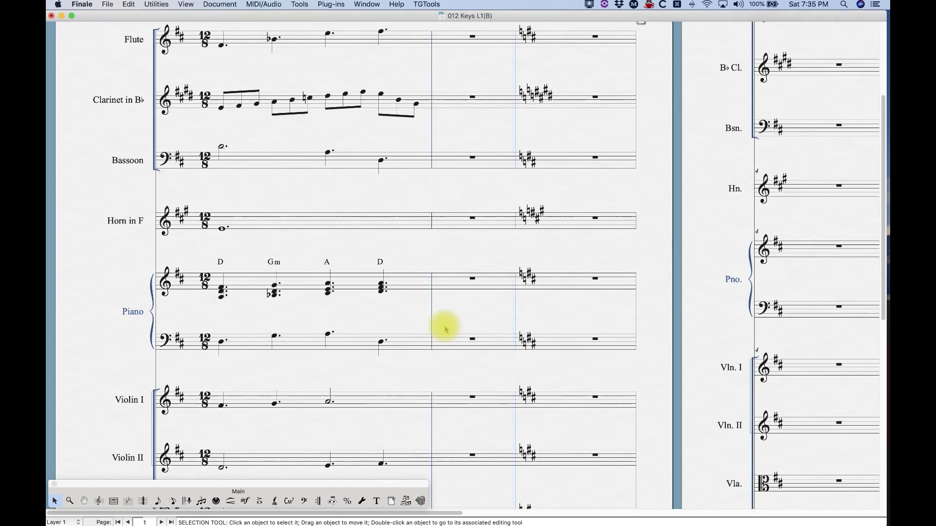
{"action": "scroll", "coordinate": [445, 330], "scroll_direction": "down", "scroll_amount": 2}
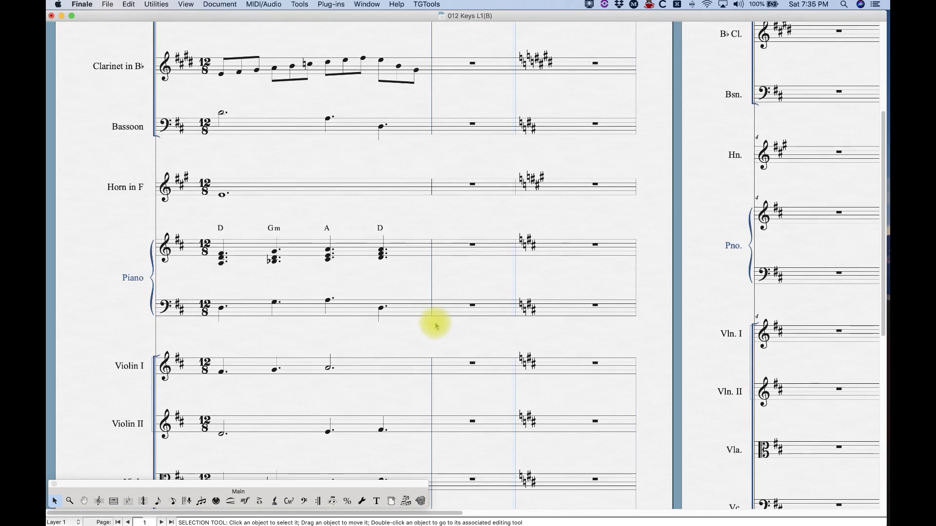
{"action": "scroll", "coordinate": [426, 322], "scroll_direction": "right", "scroll_amount": 3}
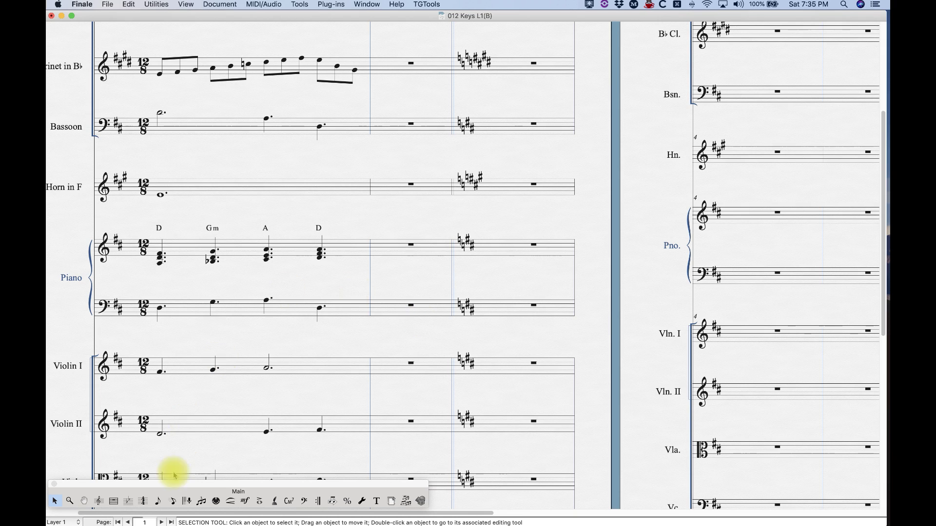
{"action": "left_click", "coordinate": [172, 501]}
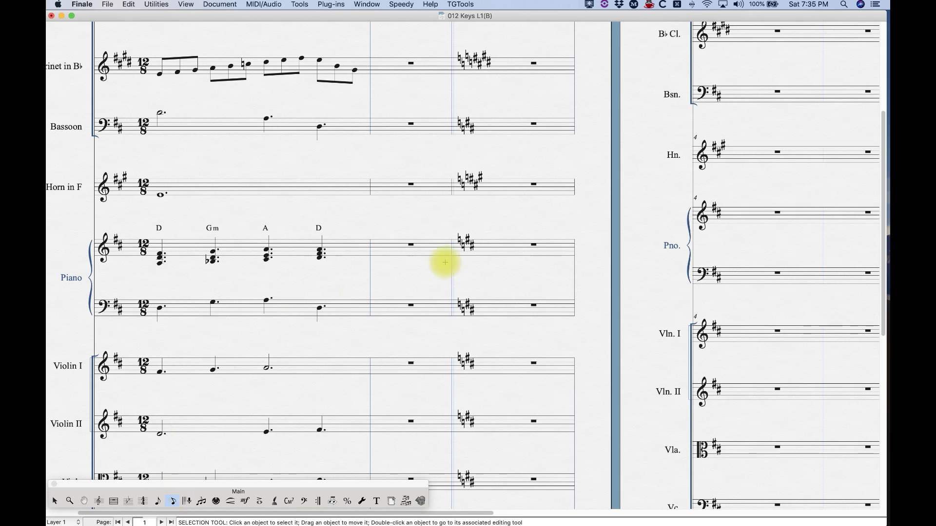
- Enter running eighth-note scales in piano measures 2 and 3 with Speedy Entry
{"action": "left_click", "coordinate": [380, 251]}
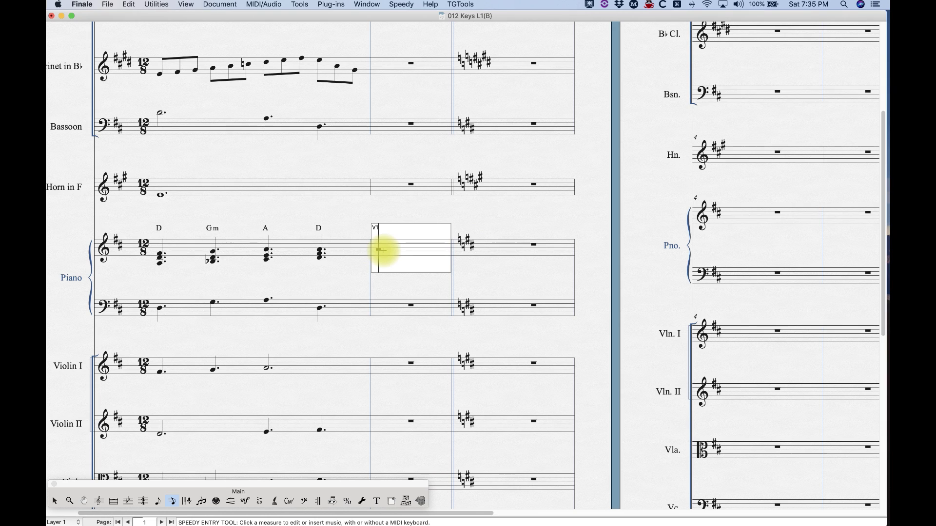
{"action": "left_click", "coordinate": [517, 250]}
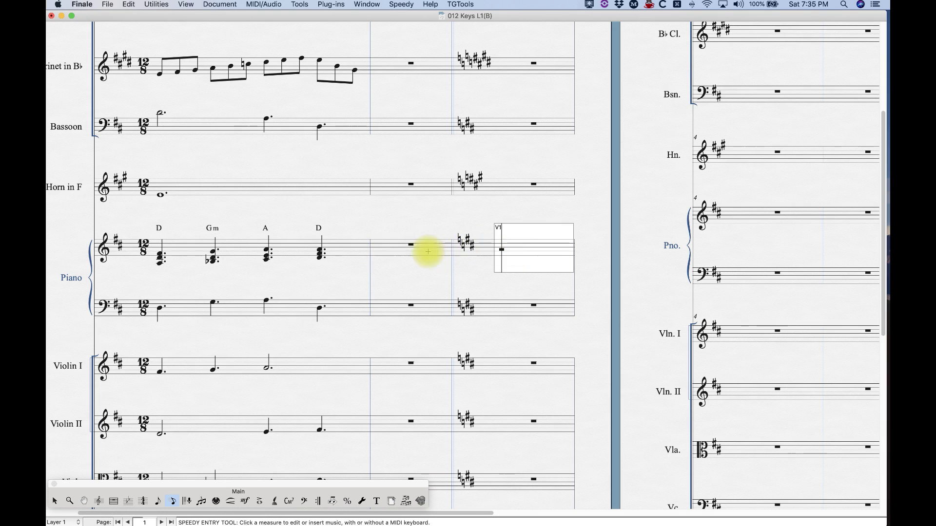
{"action": "left_click", "coordinate": [395, 249]}
{"action": "key", "text": "4"}
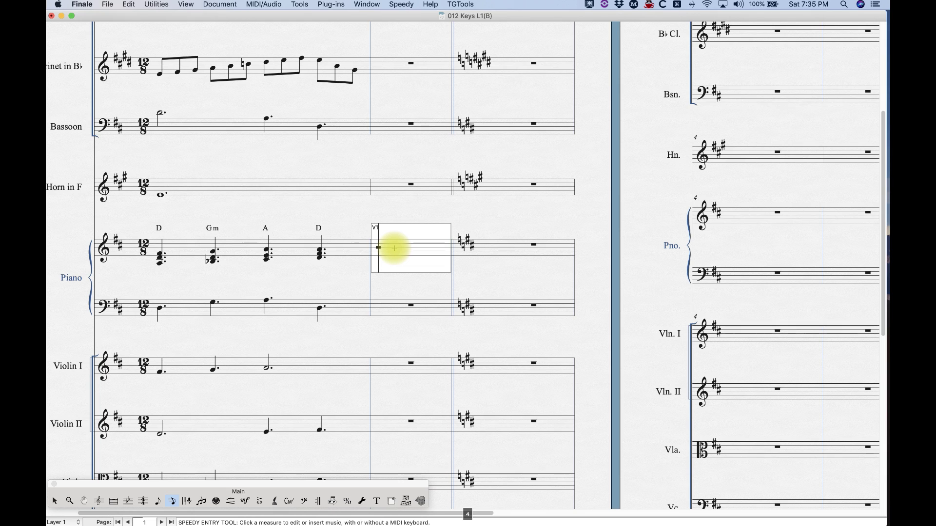
{"action": "key", "text": "4"}
{"action": "key", "text": "4"}
{"action": "key", "text": "4"}
{"action": "key", "text": "4"}
{"action": "key", "text": "4"}
{"action": "key", "text": "4"}
{"action": "key", "text": "4"}
{"action": "key", "text": "4"}
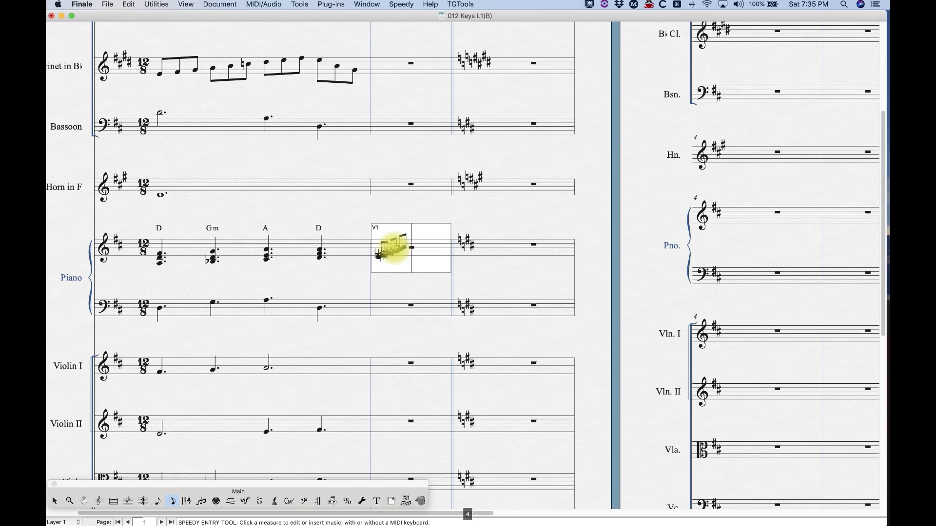
{"action": "key", "text": "4"}
{"action": "key", "text": "4"}
{"action": "key", "text": "4"}
{"action": "key", "text": "4"}
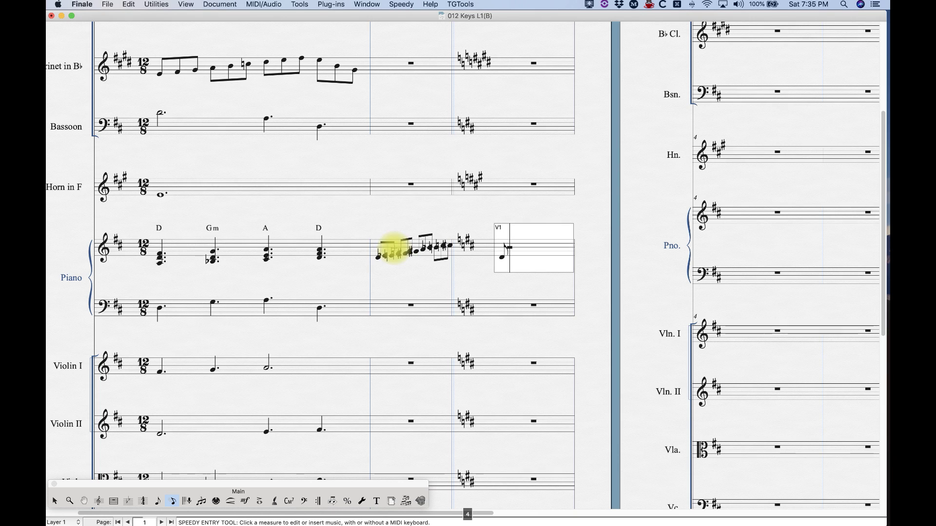
{"action": "key", "text": "4"}
{"action": "key", "text": "4"}
{"action": "key", "text": "4"}
{"action": "key", "text": "4"}
{"action": "key", "text": "4"}
{"action": "key", "text": "4"}
{"action": "key", "text": "4"}
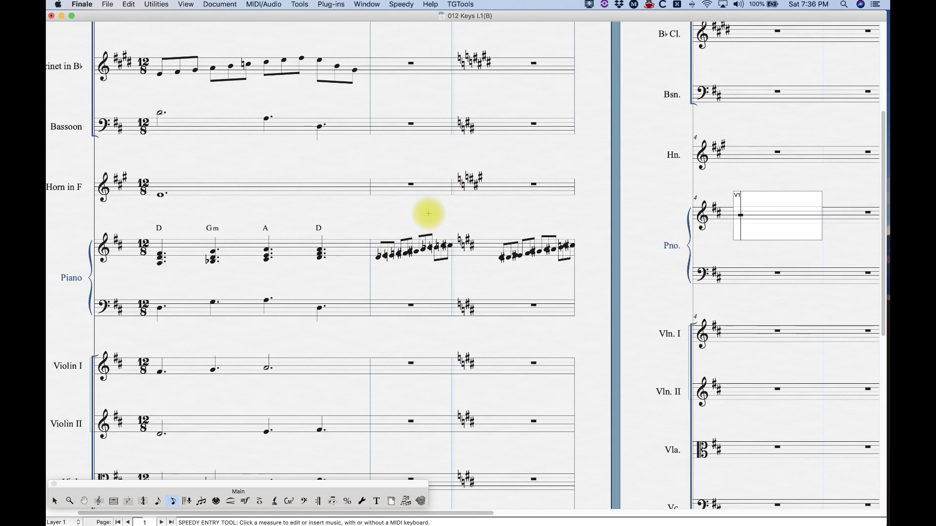
{"action": "key", "text": "Escape"}
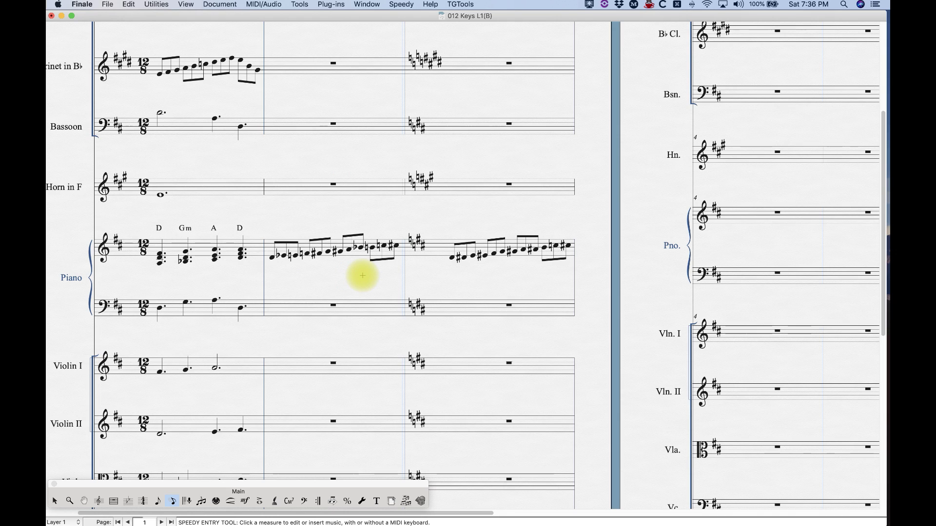
{"action": "key", "text": "Escape"}
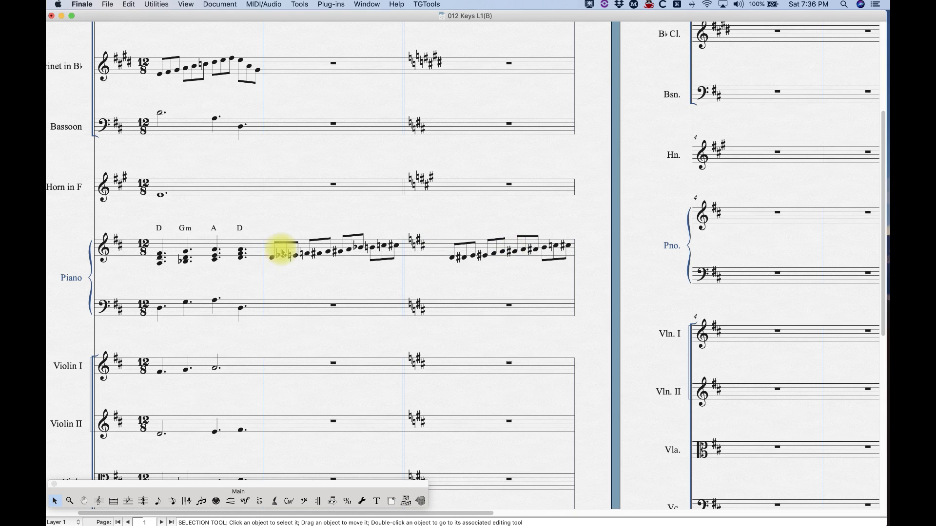
- Leave note entry and select piano measures 2 and 3 with the Selection Tool
{"action": "left_click", "coordinate": [174, 501]}
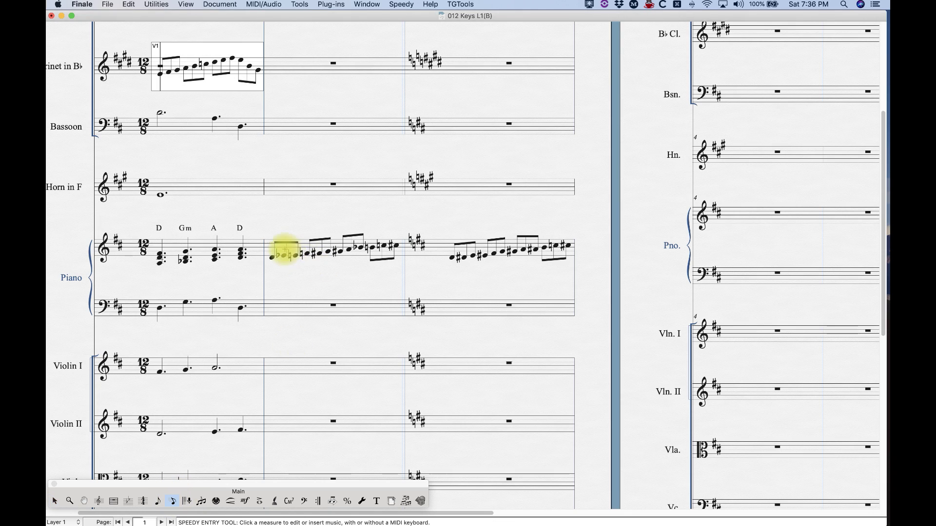
{"action": "left_click", "coordinate": [283, 251]}
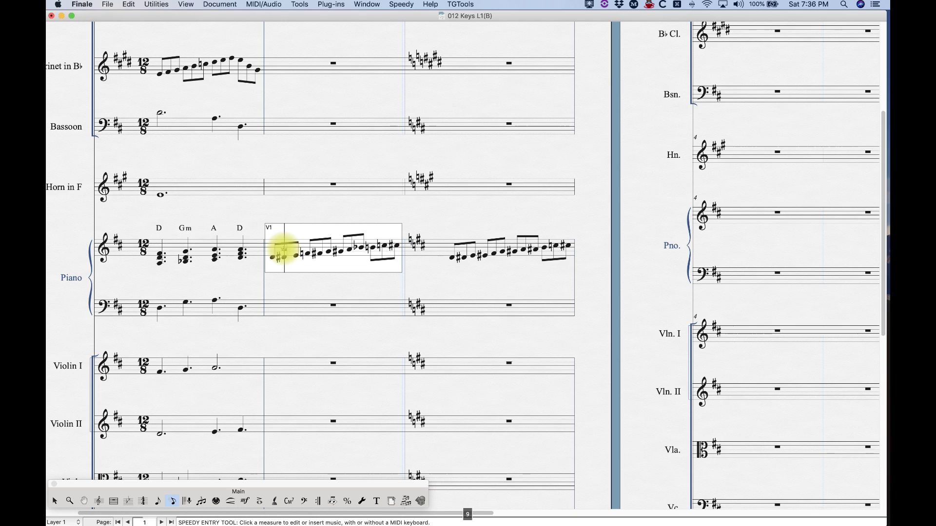
{"action": "key", "text": "Escape"}
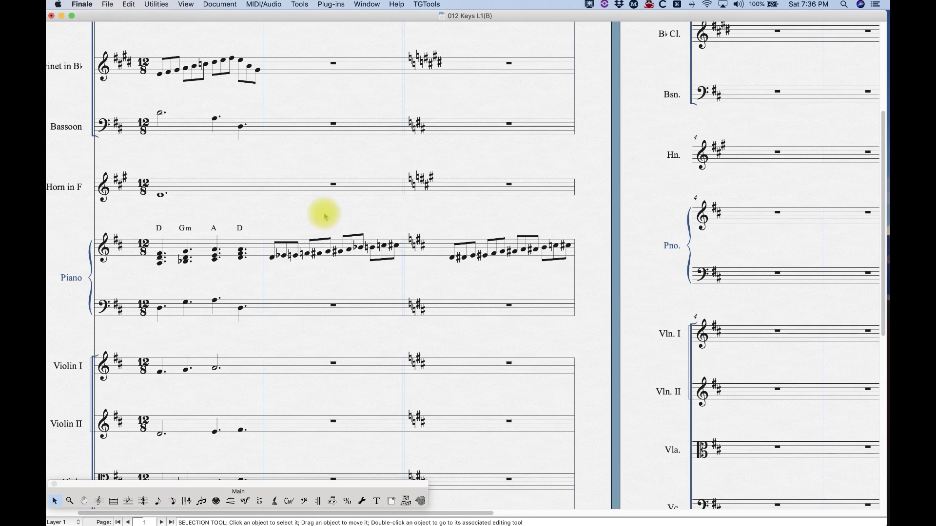
{"action": "left_click", "coordinate": [330, 250]}
{"action": "left_click", "coordinate": [527, 255], "text": "shift"}
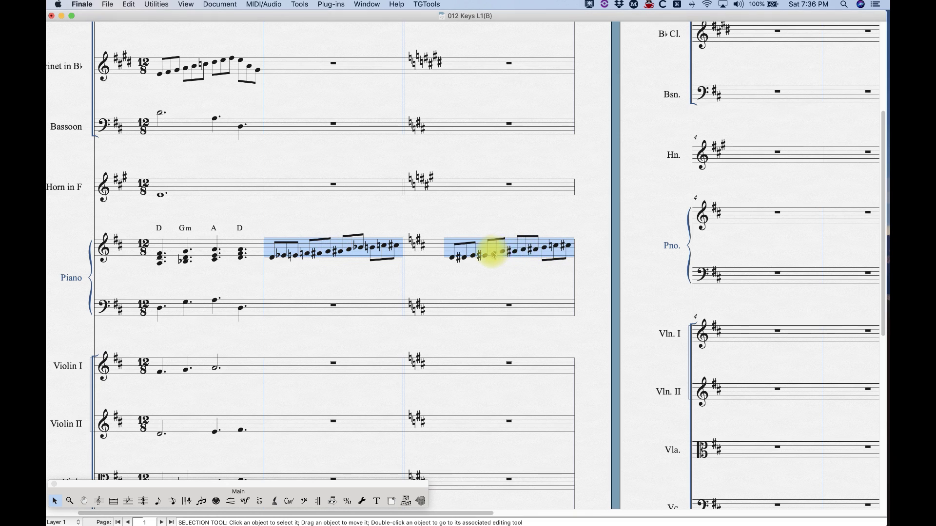
- Clear the two piano measures to rests and apply note spacing to the whole score
{"action": "key", "text": "BackSpace"}
{"action": "key", "text": "super+a"}
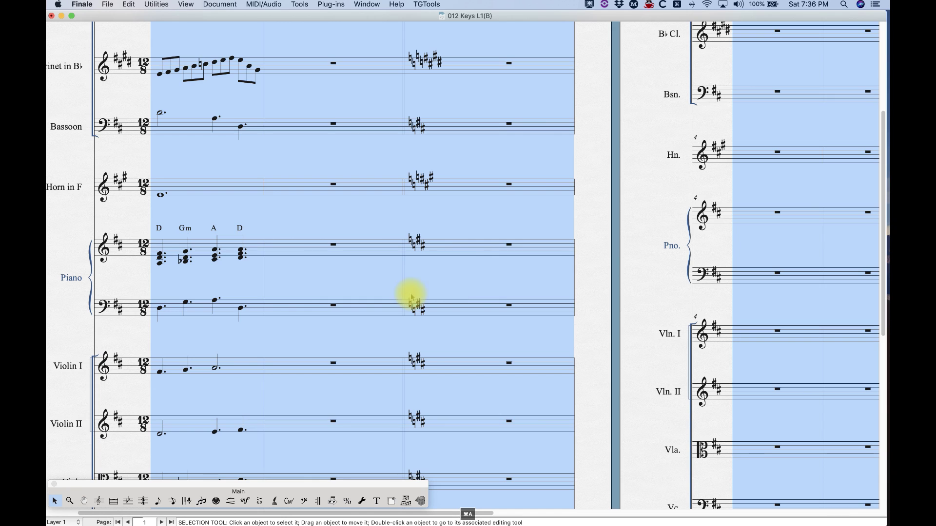
{"action": "key", "text": "super+4"}
- Reset measure 3's key from B minor to D Major, removing the key change
{"action": "left_click", "coordinate": [128, 501]}
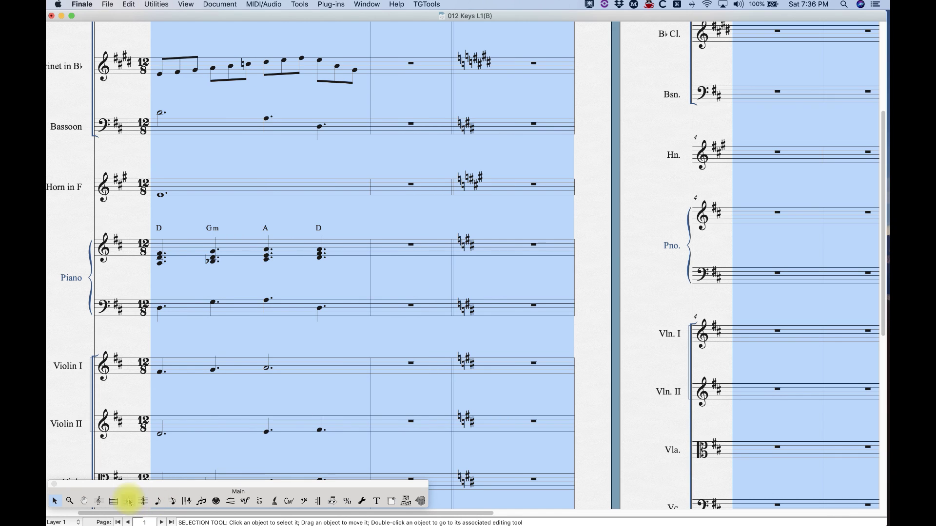
{"action": "double_click", "coordinate": [515, 190]}
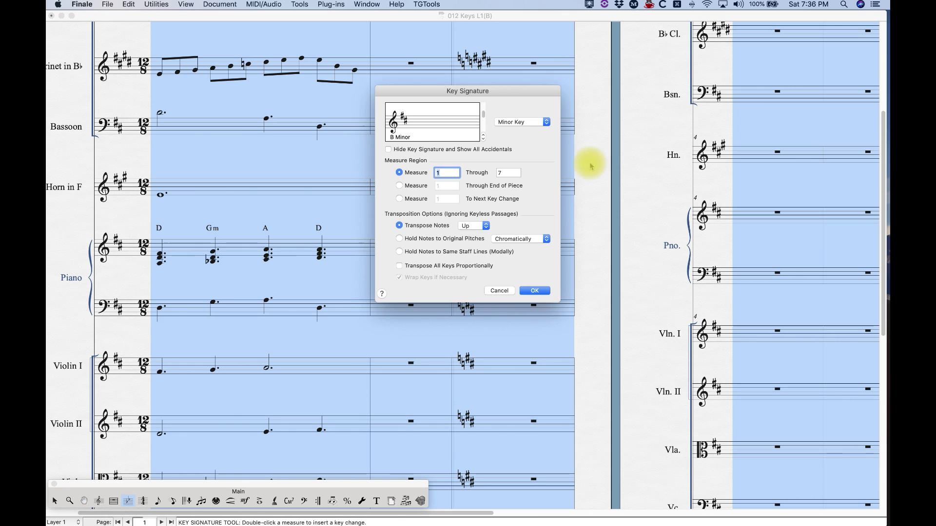
{"action": "left_click", "coordinate": [506, 291]}
{"action": "double_click", "coordinate": [532, 247]}
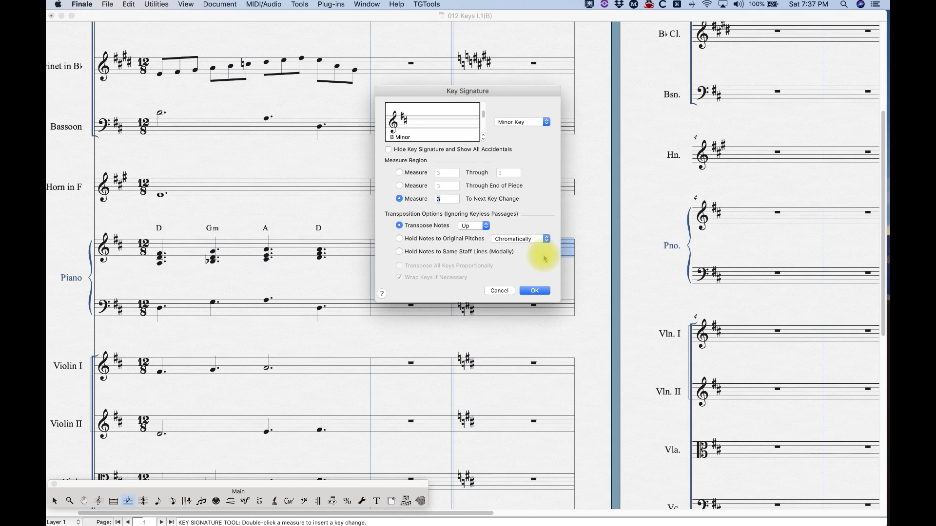
{"action": "left_click", "coordinate": [522, 122]}
{"action": "left_click", "coordinate": [516, 113]}
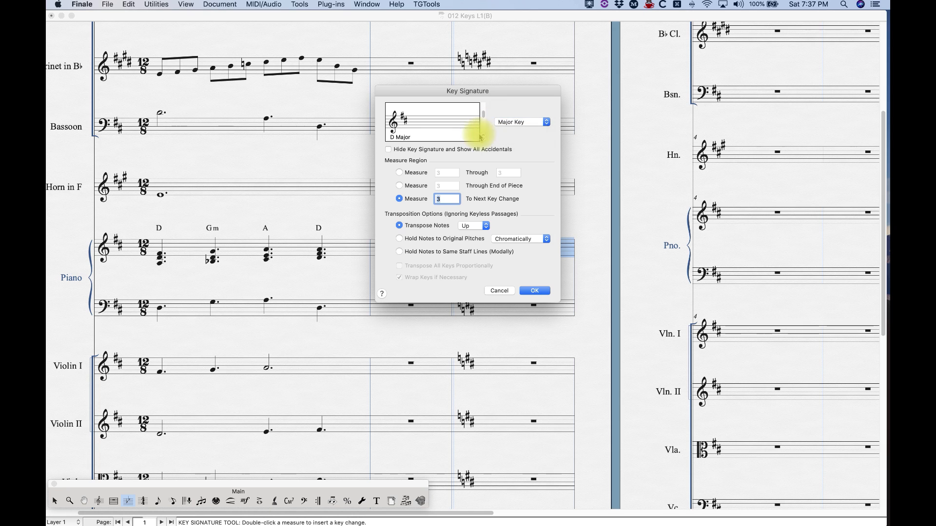
{"action": "left_click", "coordinate": [535, 291]}
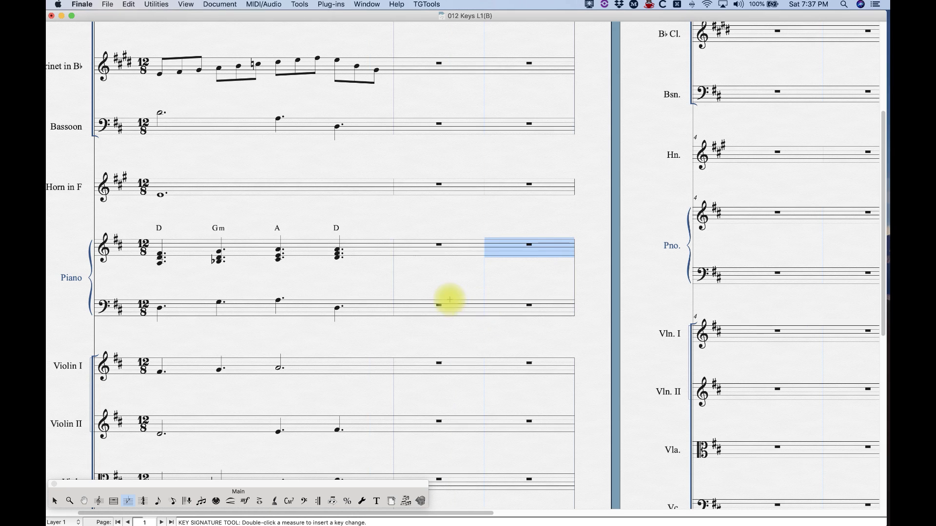
- Zoom out to fit both score pages side by side and reselect the Key Signature tool
{"action": "scroll", "coordinate": [310, 328], "scroll_direction": "up", "scroll_amount": 5}
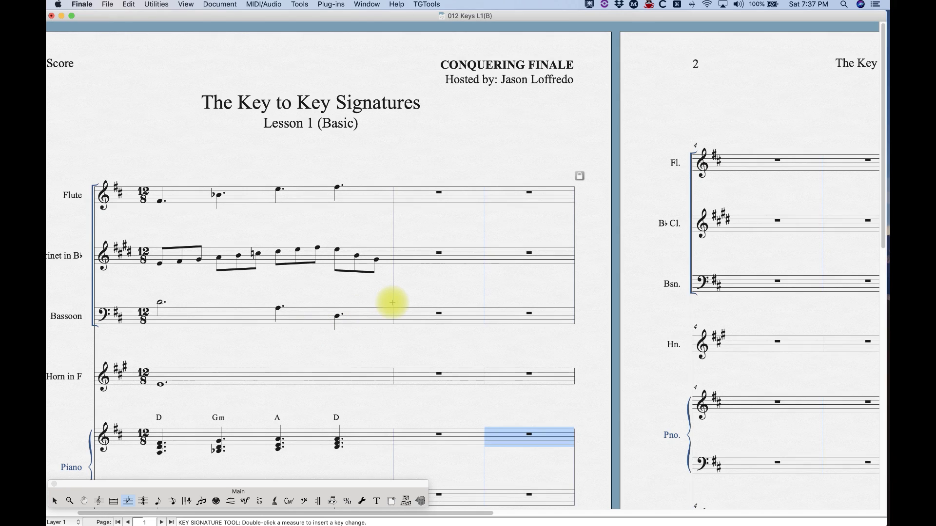
{"action": "scroll", "coordinate": [390, 302], "scroll_direction": "left", "scroll_amount": 3}
{"action": "key", "text": "super+minus"}
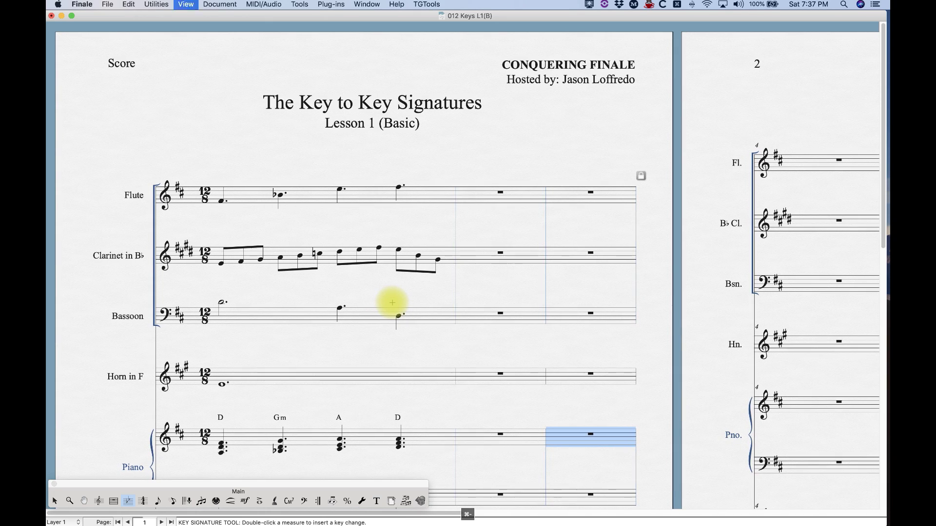
{"action": "key", "text": "super+minus"}
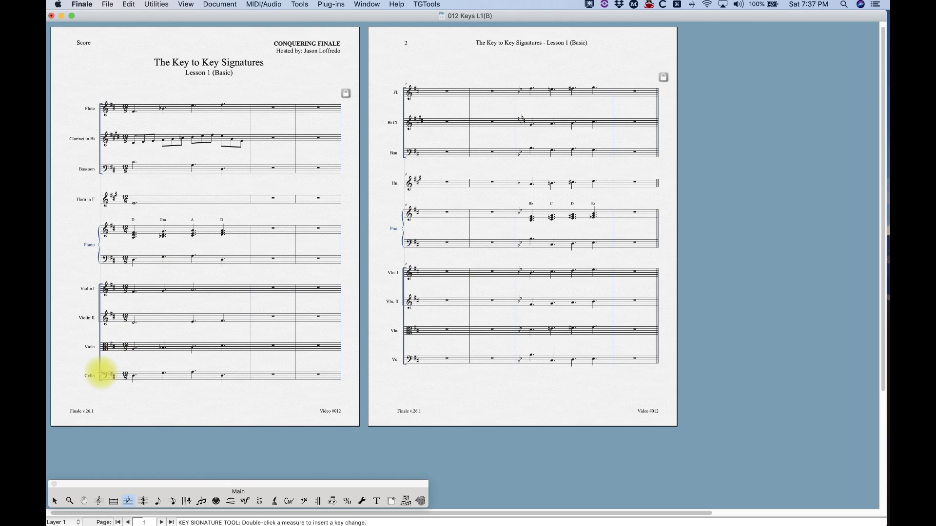
{"action": "scroll", "coordinate": [83, 424], "scroll_direction": "down", "scroll_amount": 1}
{"action": "left_click", "coordinate": [54, 502]}
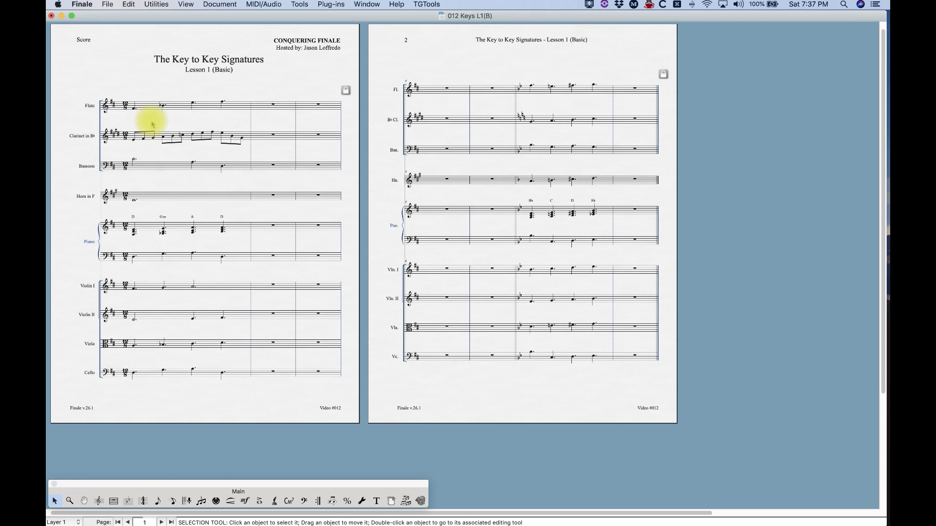
{"action": "key", "text": "super+equal"}
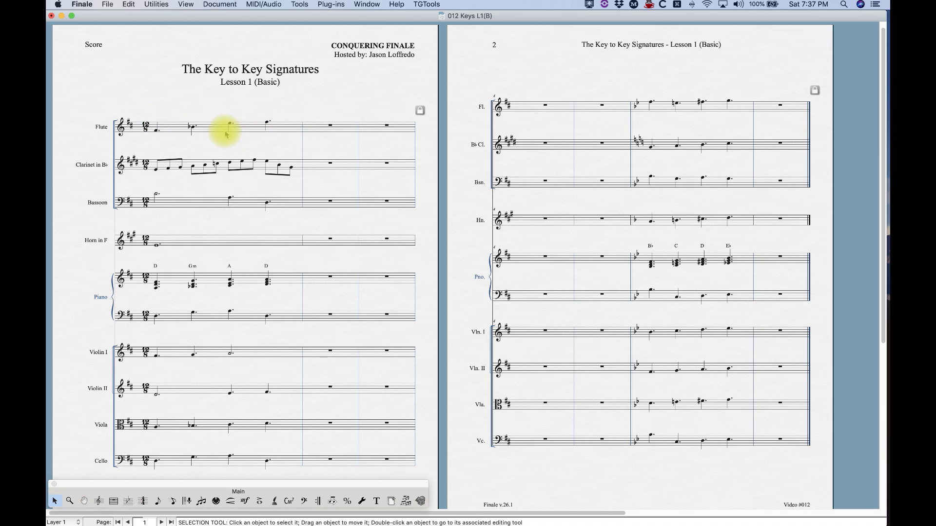
{"action": "left_click", "coordinate": [128, 501]}
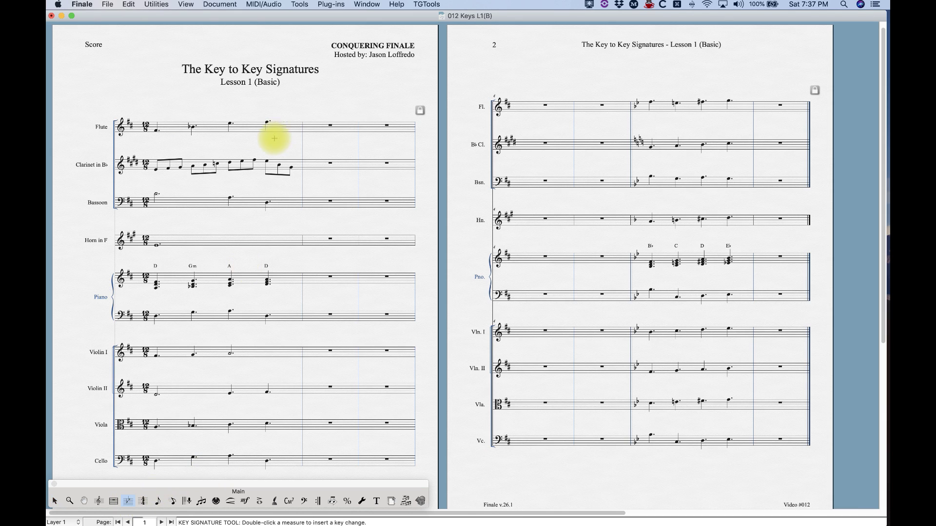
{"action": "scroll", "coordinate": [285, 133], "scroll_direction": "down", "scroll_amount": 1}
{"action": "double_click", "coordinate": [271, 130]}
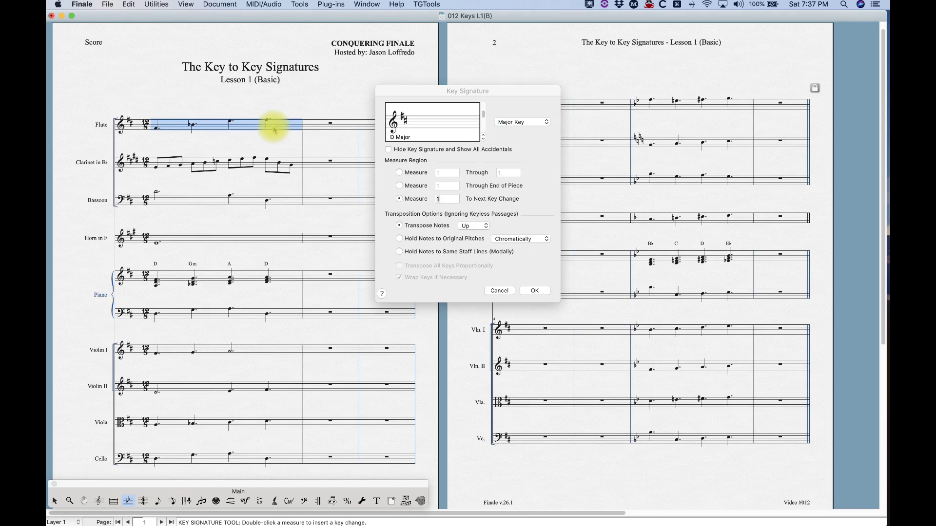
{"action": "left_click", "coordinate": [482, 138]}
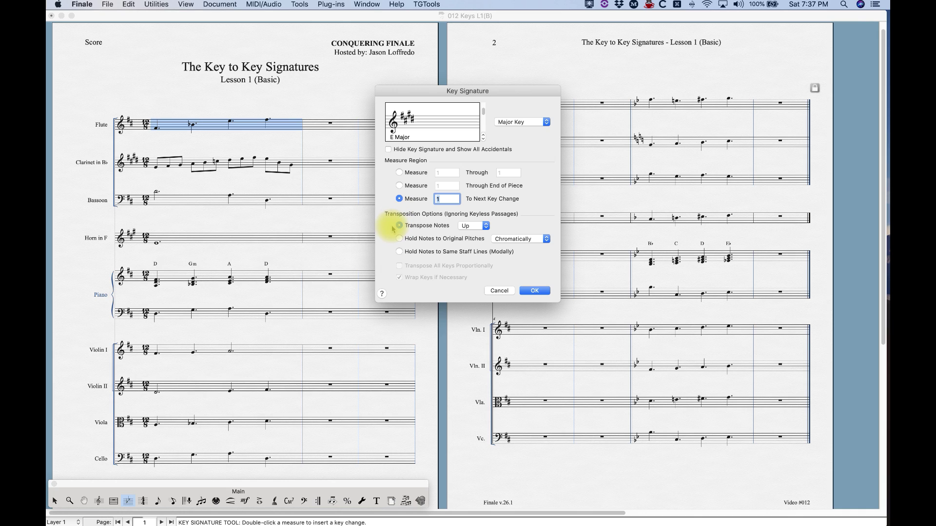
{"action": "left_click", "coordinate": [472, 226]}
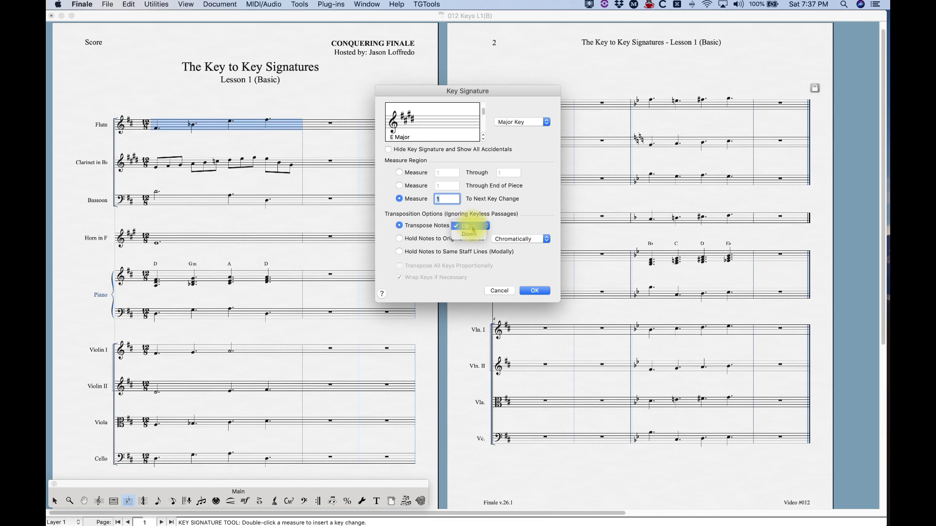
{"action": "left_click", "coordinate": [476, 229]}
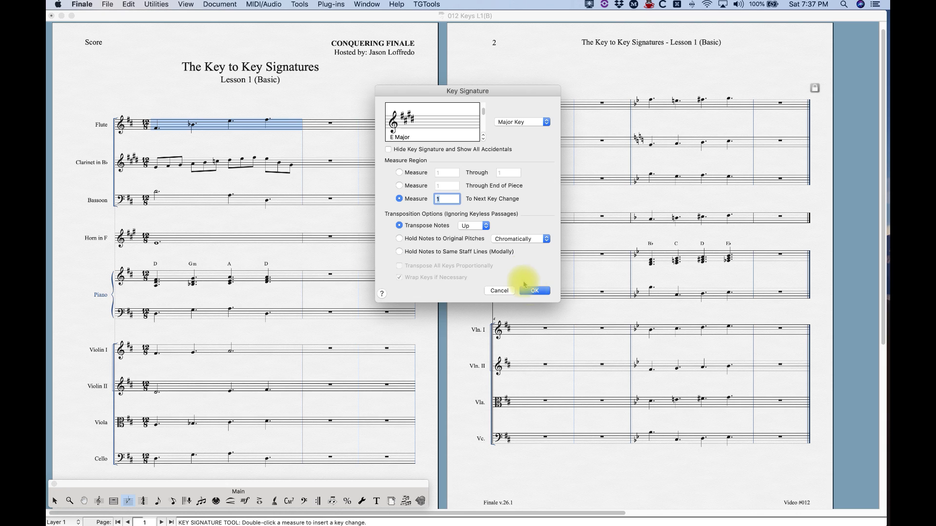
{"action": "left_click", "coordinate": [528, 297]}
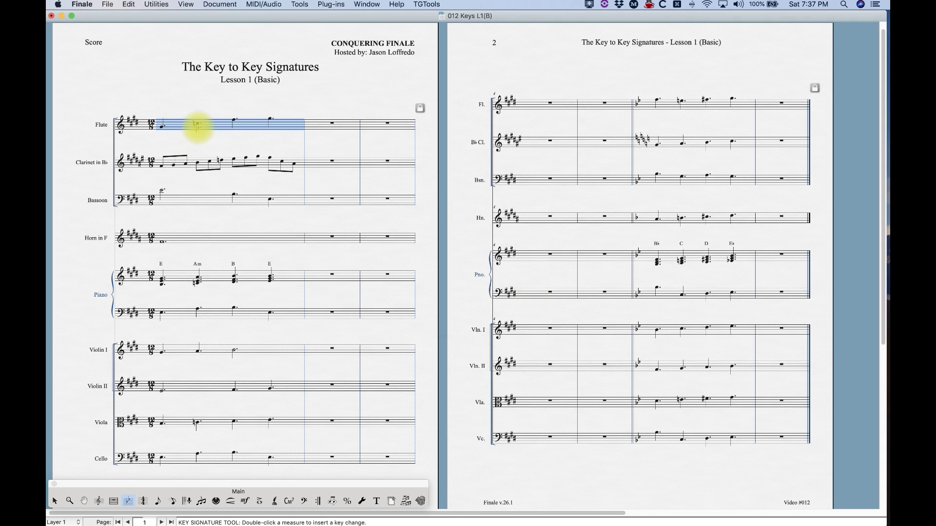
{"action": "key", "text": "super+z"}
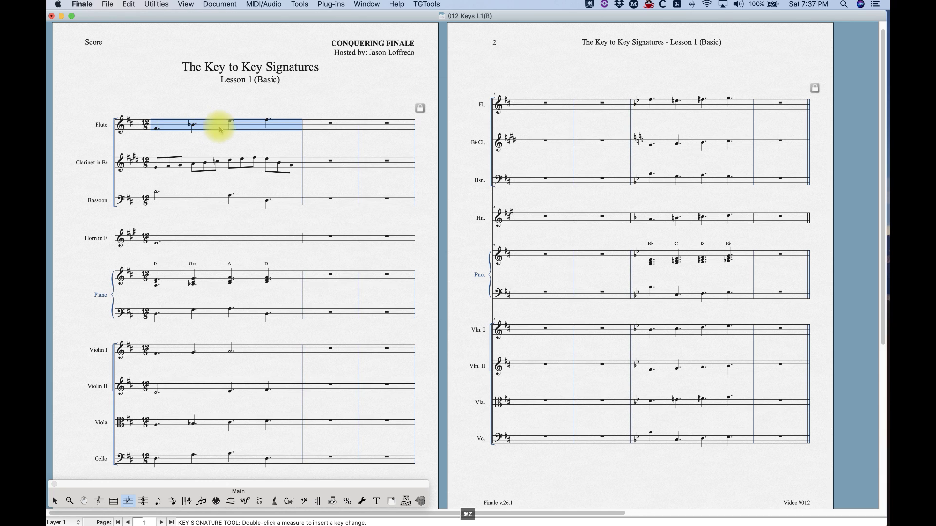
- Set measure 1's transposition direction to Down and confirm
{"action": "double_click", "coordinate": [217, 125]}
{"action": "left_click", "coordinate": [472, 226]}
{"action": "left_click", "coordinate": [468, 234]}
{"action": "left_click", "coordinate": [534, 290]}
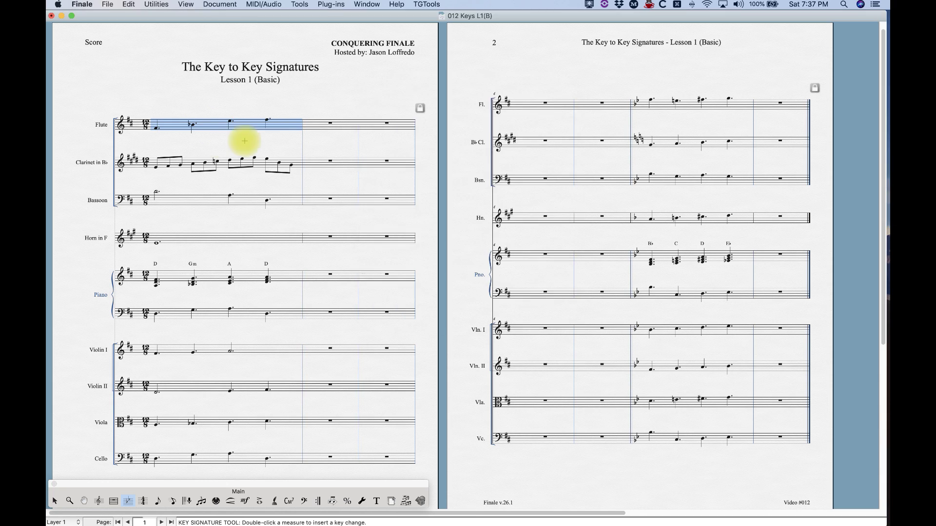
- Apply E Major with downward transposition, undo it, and reopen measure 1's key settings
{"action": "double_click", "coordinate": [175, 125]}
{"action": "left_click", "coordinate": [484, 139]}
{"action": "left_click", "coordinate": [483, 139]}
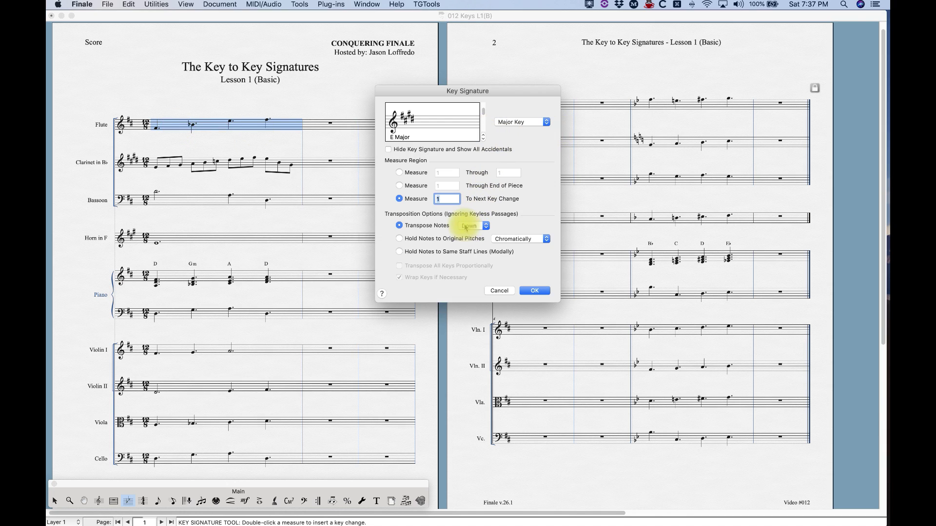
{"action": "left_click", "coordinate": [534, 290]}
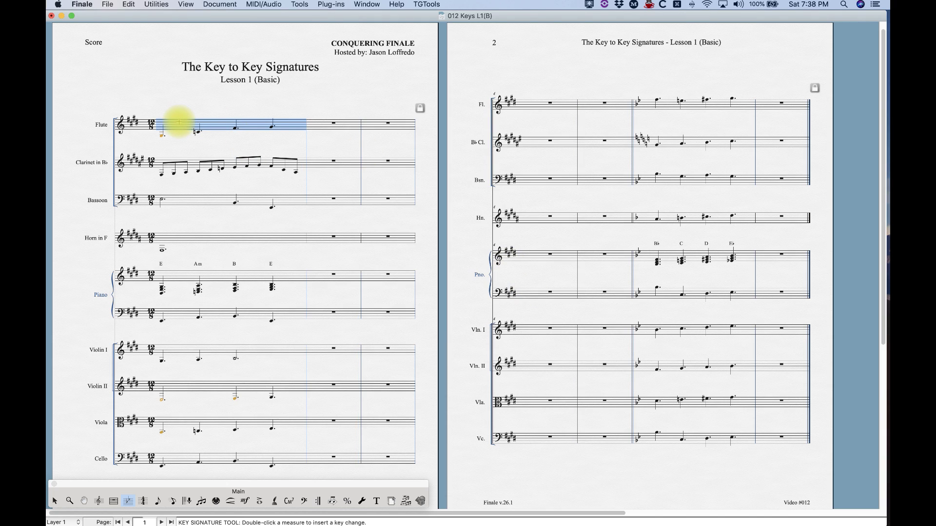
{"action": "key", "text": "super+z"}
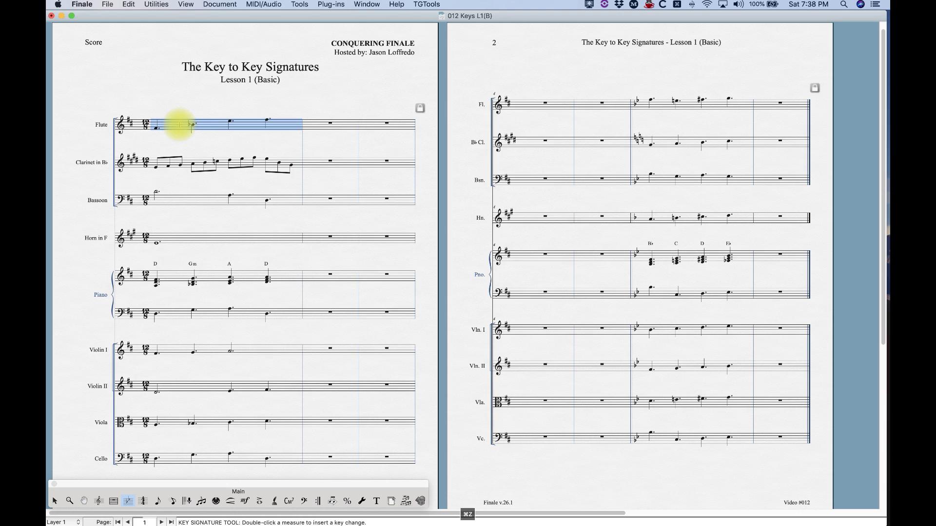
{"action": "double_click", "coordinate": [179, 125]}
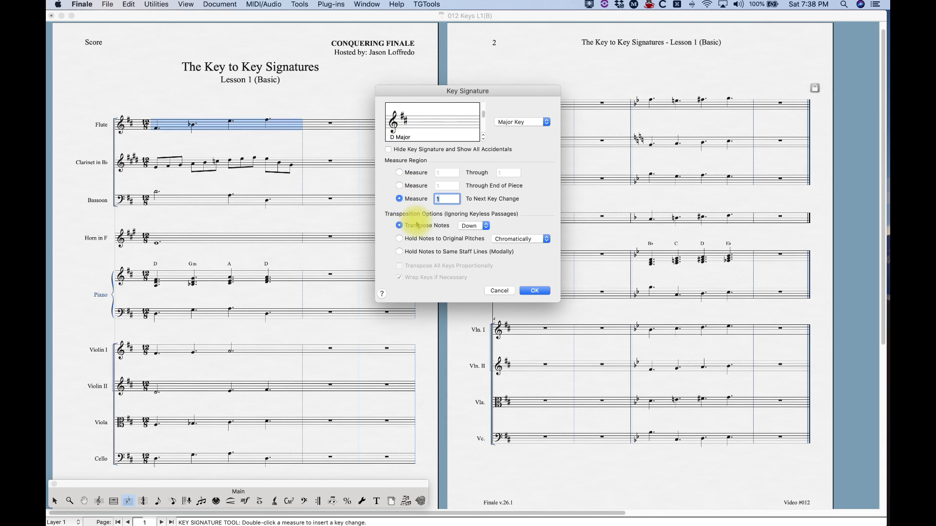
- Set transposition back to Up and choose Hold Notes to Original Pitches, Enharmonically
{"action": "left_click", "coordinate": [470, 227]}
{"action": "left_click", "coordinate": [469, 216]}
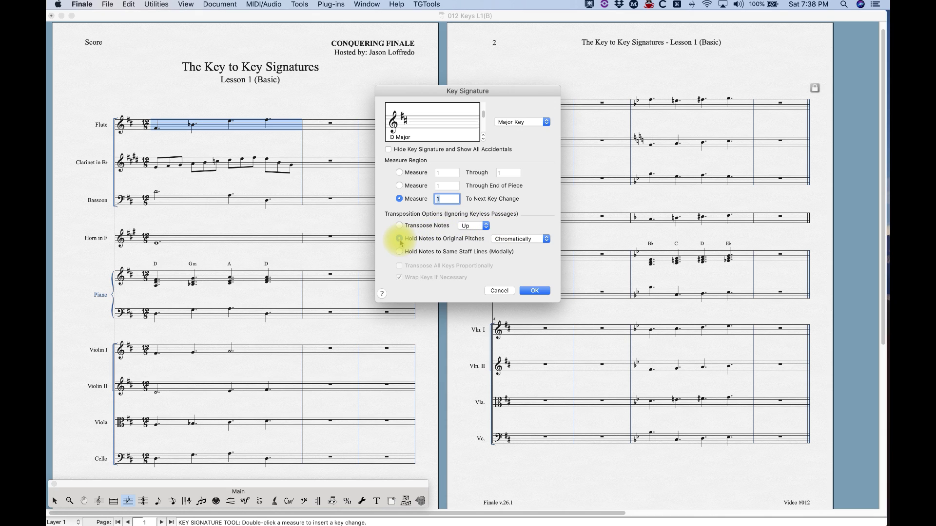
{"action": "left_click", "coordinate": [400, 239]}
{"action": "left_click", "coordinate": [536, 238]}
{"action": "left_click", "coordinate": [529, 234]}
{"action": "left_click", "coordinate": [529, 234]}
{"action": "left_click", "coordinate": [526, 225]}
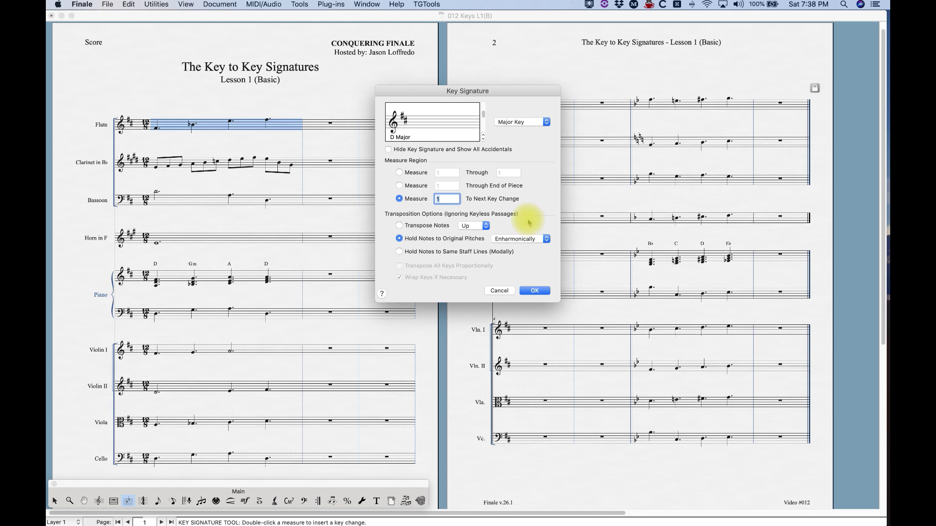
- Raise the key to E Major with enharmonically held pitches and confirm
{"action": "left_click", "coordinate": [400, 239]}
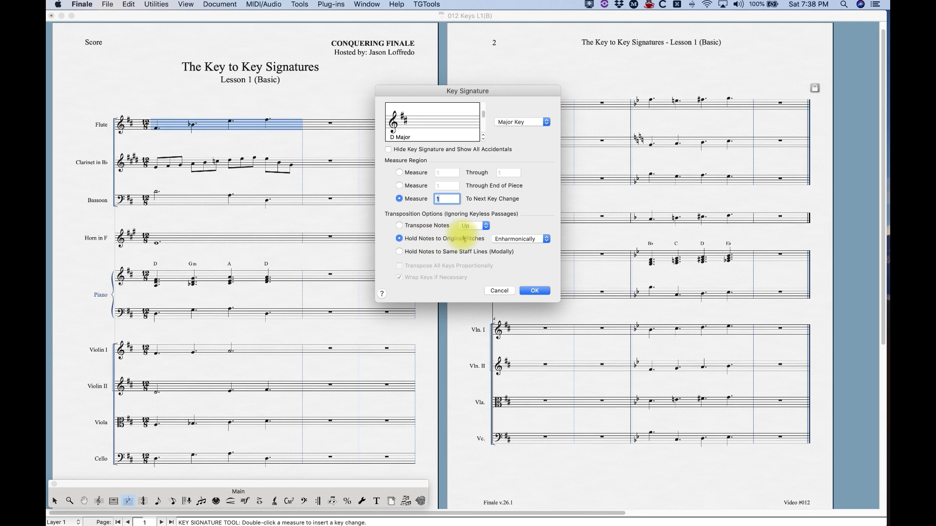
{"action": "left_click", "coordinate": [523, 239]}
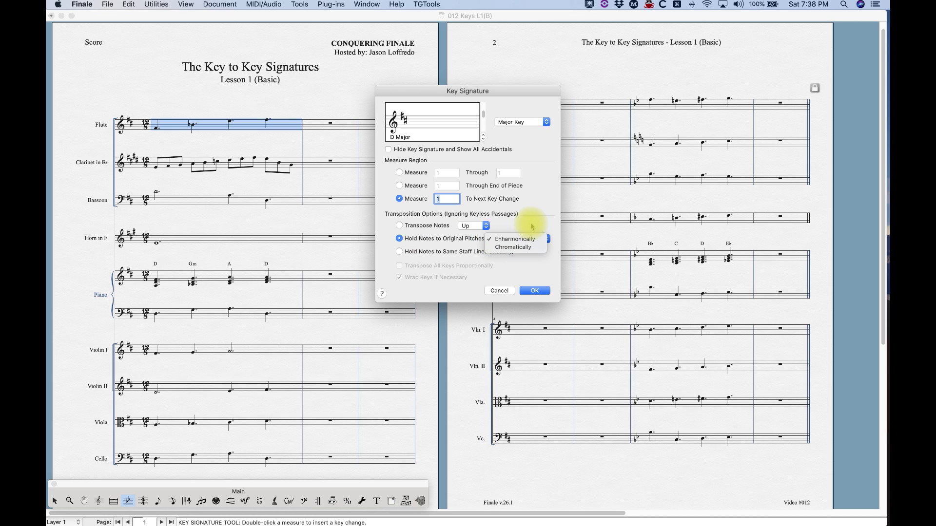
{"action": "left_click", "coordinate": [532, 226]}
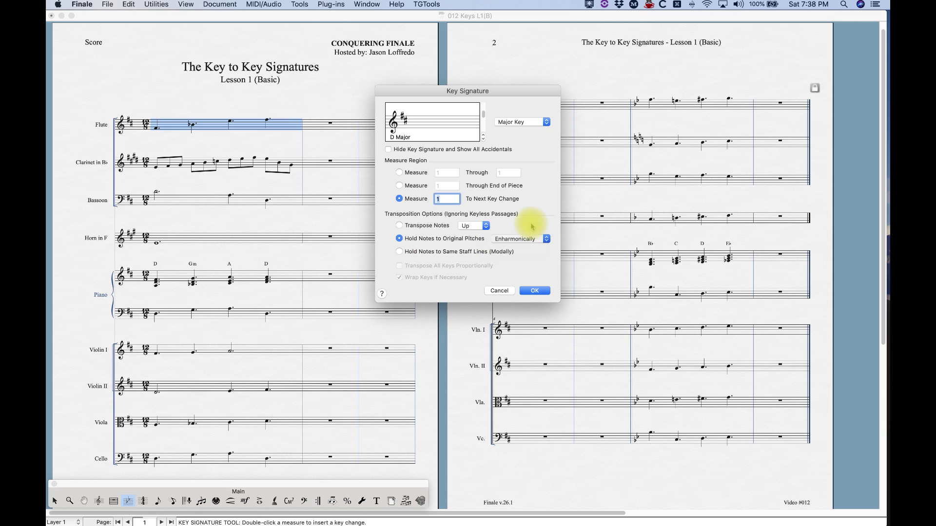
{"action": "left_click", "coordinate": [484, 138]}
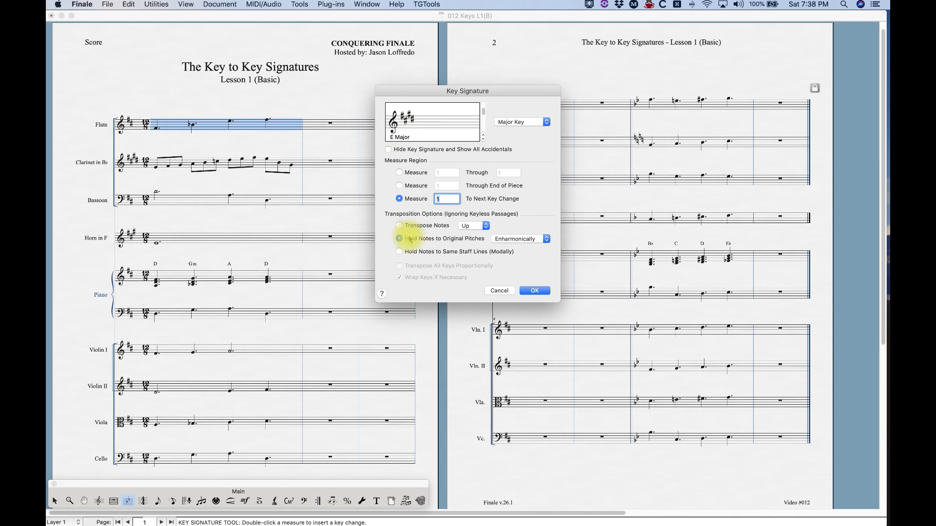
{"action": "left_click", "coordinate": [535, 292]}
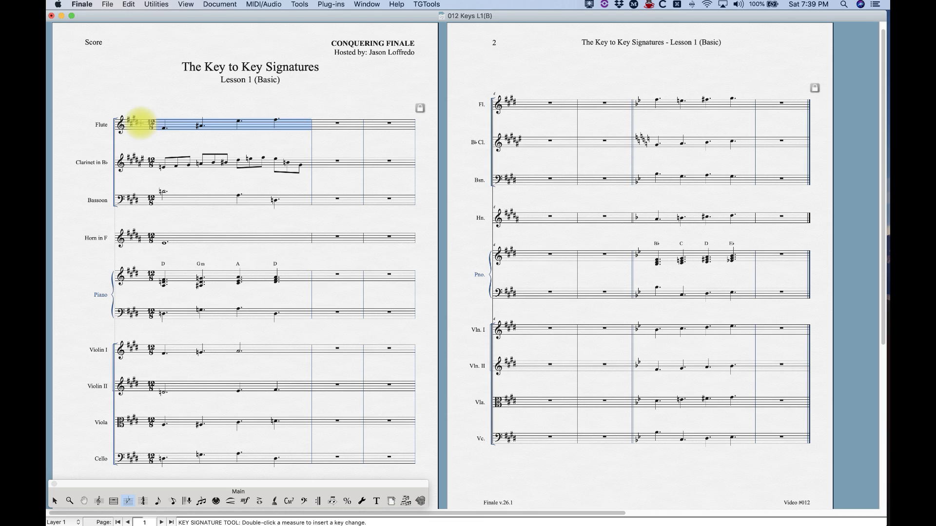
- Try E Major at measure 1 with held pitches spelled Chromatically, then undo it
{"action": "double_click", "coordinate": [210, 126]}
{"action": "left_click", "coordinate": [487, 290]}
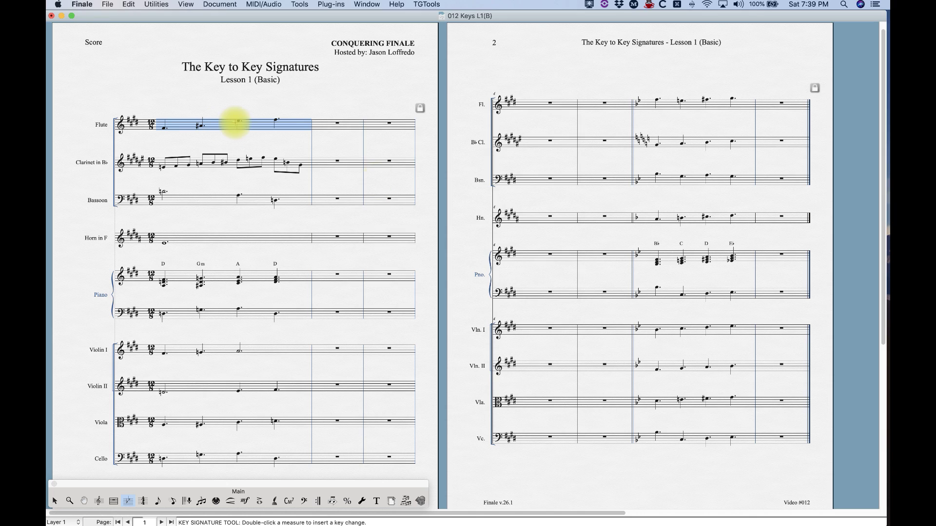
{"action": "double_click", "coordinate": [203, 125]}
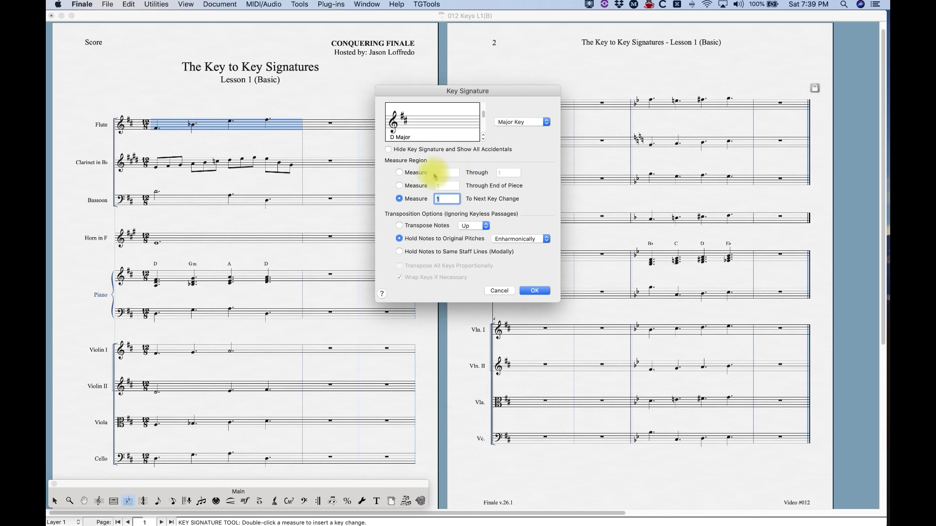
{"action": "left_click", "coordinate": [482, 136]}
{"action": "left_click", "coordinate": [483, 136]}
{"action": "left_click", "coordinate": [518, 239]}
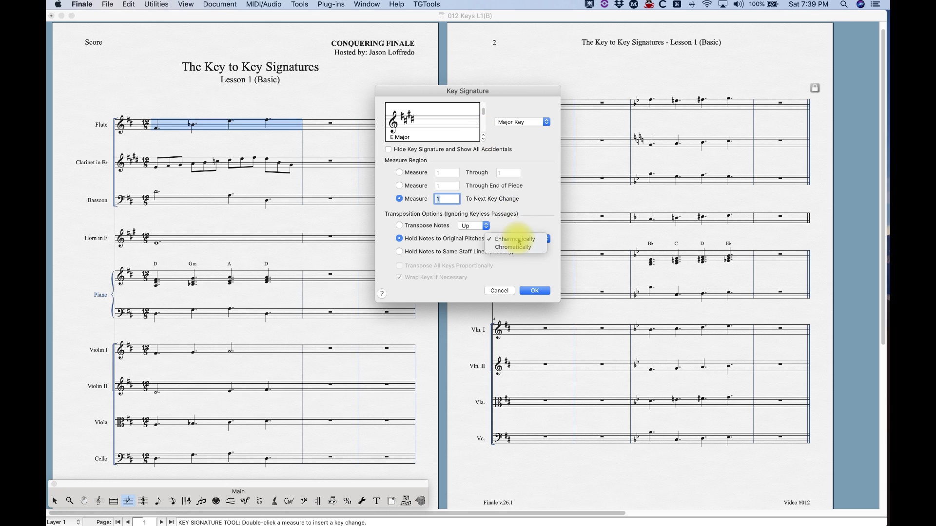
{"action": "left_click", "coordinate": [512, 247]}
{"action": "left_click", "coordinate": [533, 291]}
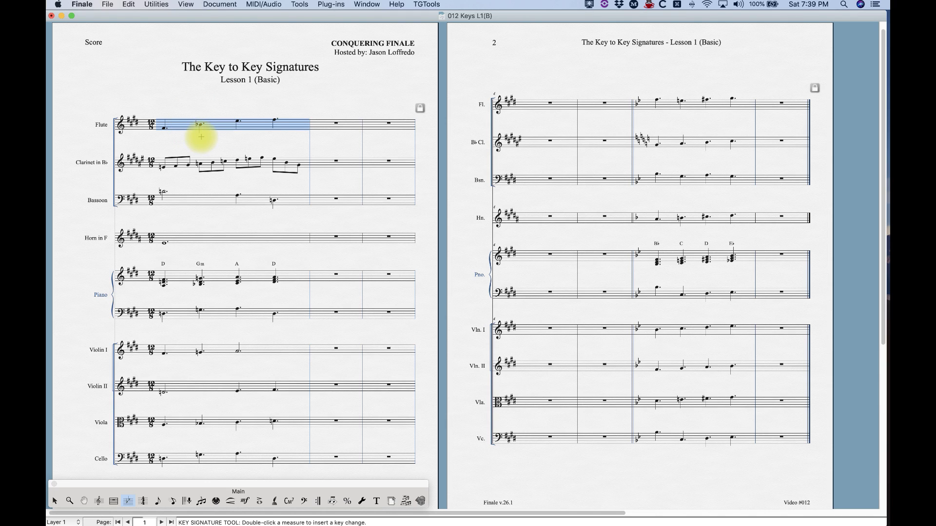
{"action": "key", "text": "super+z"}
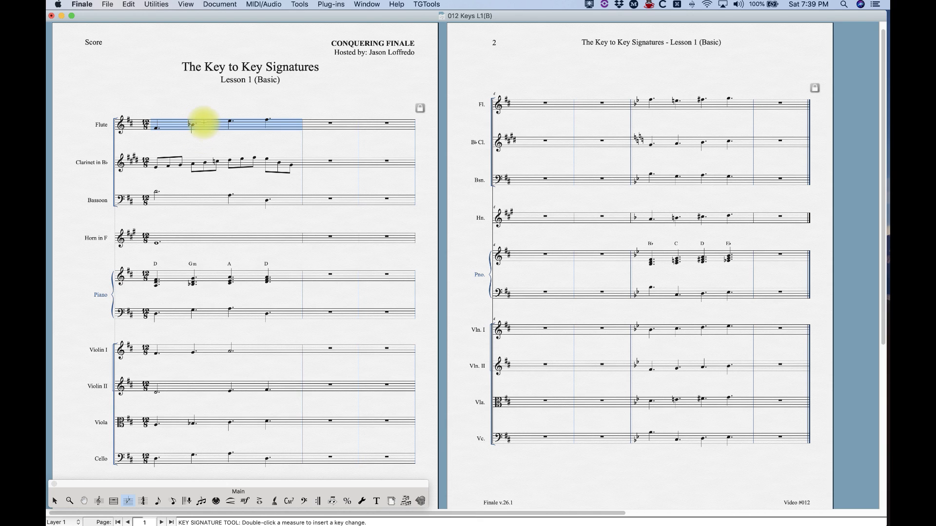
- Apply E Major at measure 1 with Transpose Notes, then revert to D Major
{"action": "double_click", "coordinate": [204, 124]}
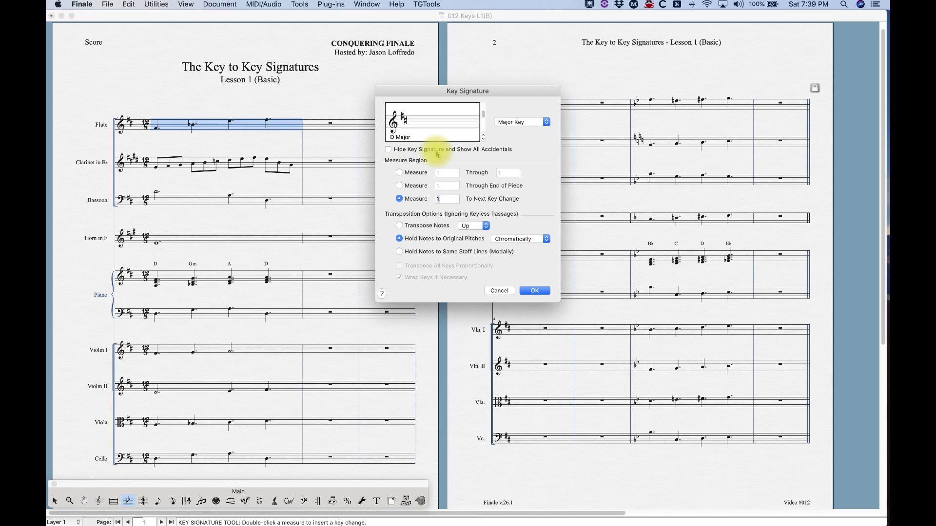
{"action": "left_click", "coordinate": [399, 225]}
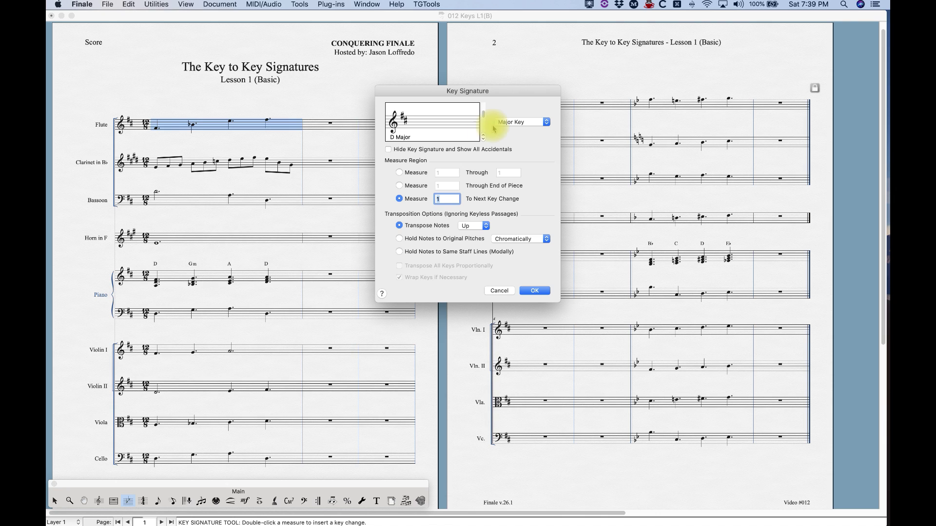
{"action": "left_click", "coordinate": [483, 137]}
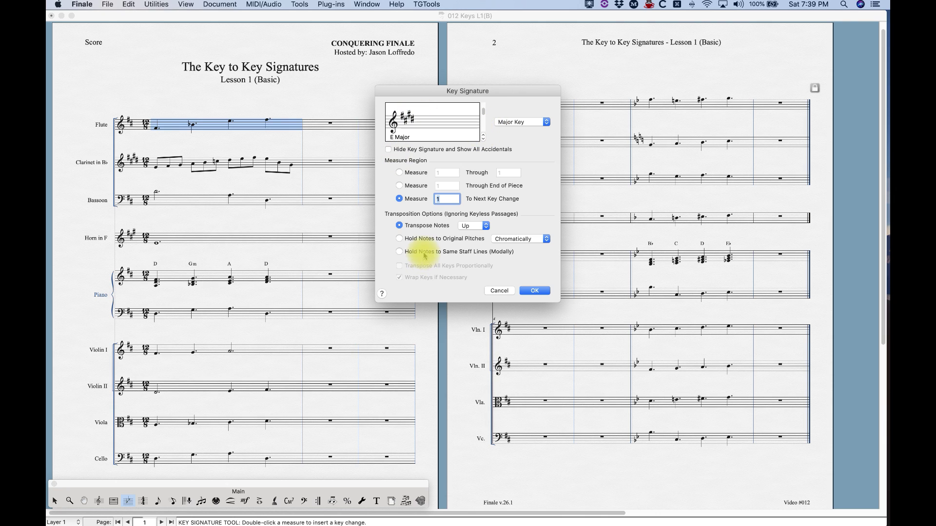
{"action": "left_click", "coordinate": [533, 291]}
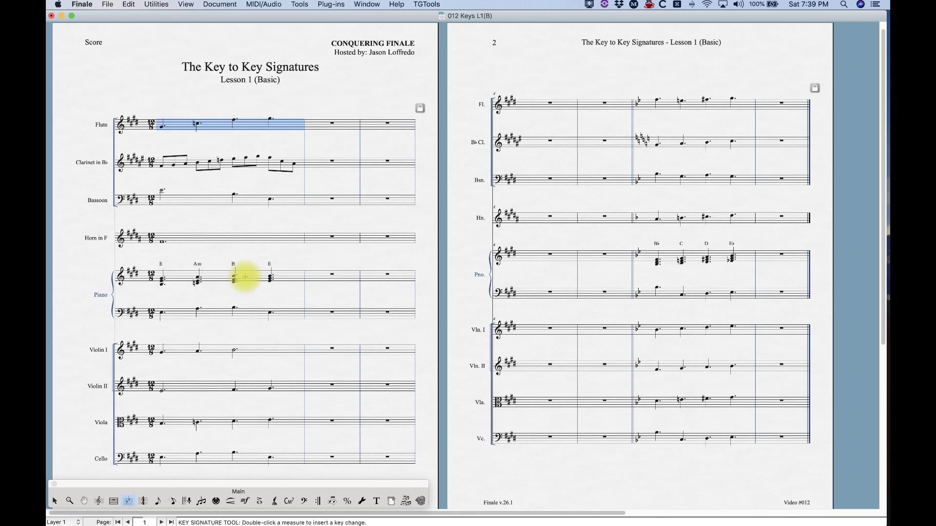
{"action": "key", "text": "Down"}
{"action": "key", "text": "Down"}
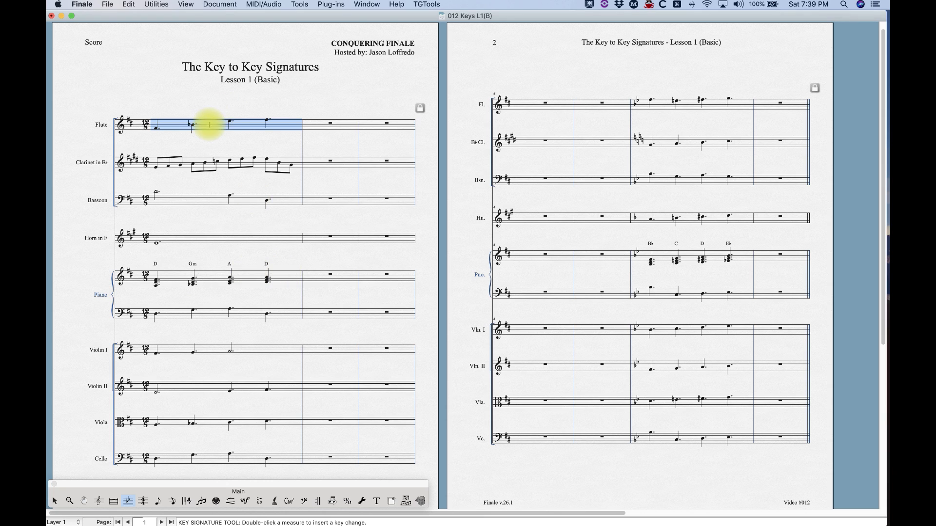
- Reapply E Major holding original pitches chromatically, undo it, and reopen measure 1's key settings
{"action": "double_click", "coordinate": [208, 125]}
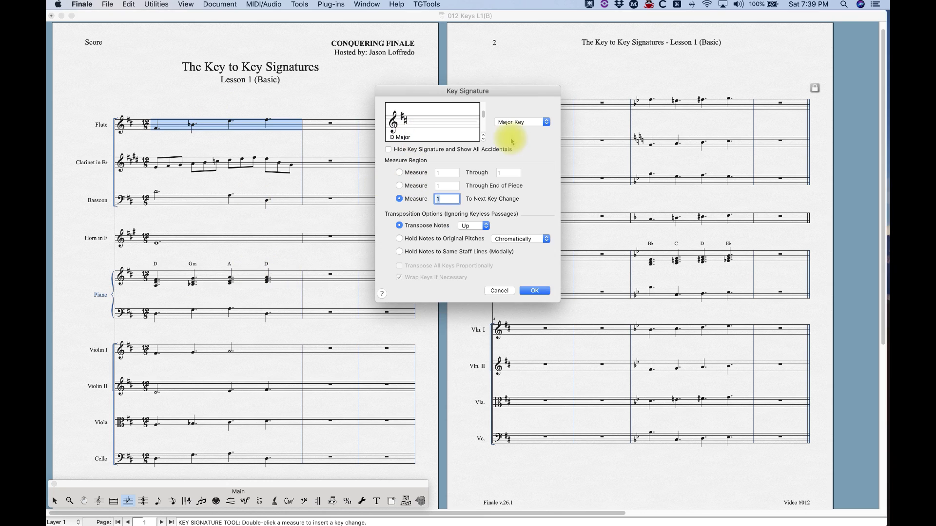
{"action": "left_click", "coordinate": [399, 239]}
{"action": "left_click", "coordinate": [520, 239]}
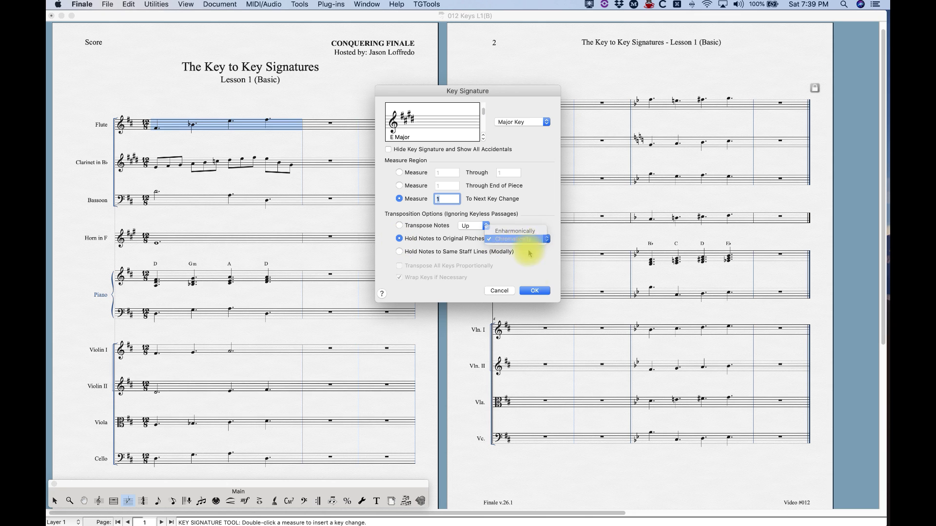
{"action": "left_click", "coordinate": [520, 239]}
{"action": "left_click", "coordinate": [534, 291]}
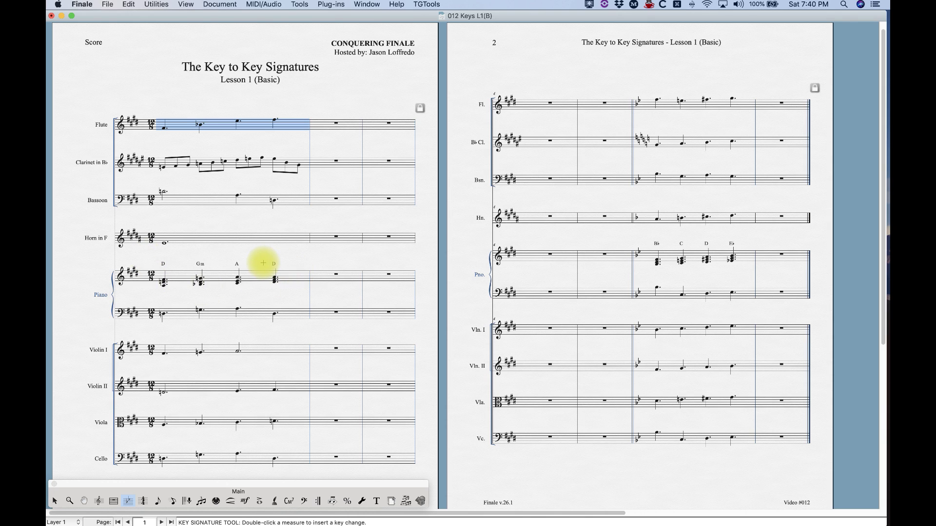
{"action": "key", "text": "super+z"}
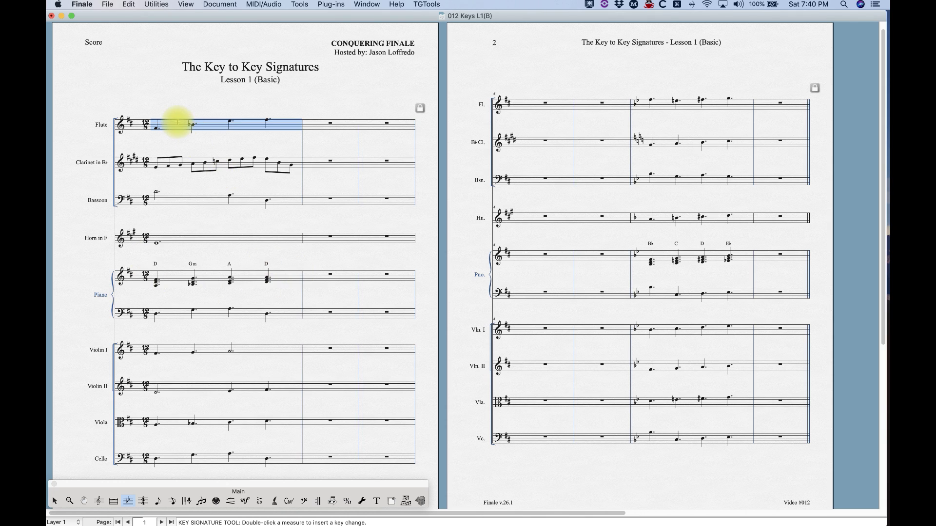
{"action": "double_click", "coordinate": [176, 122]}
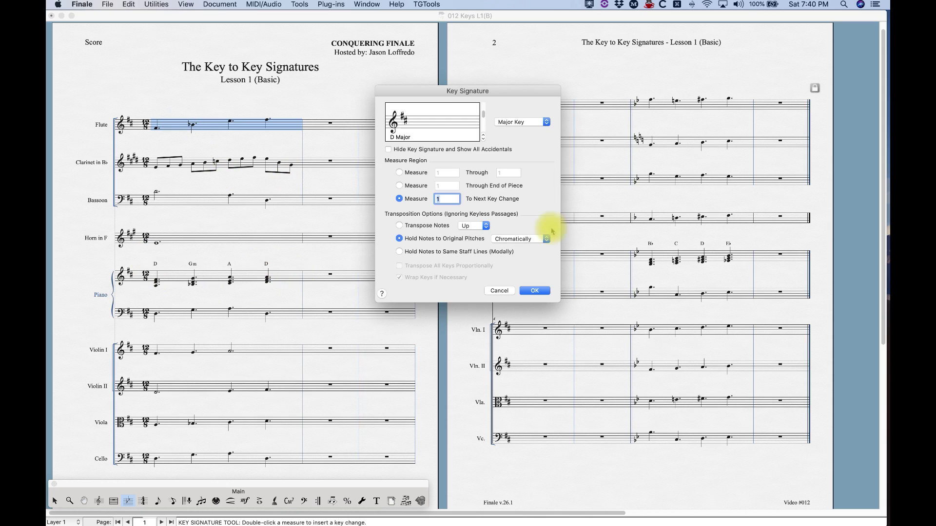
{"action": "left_click", "coordinate": [399, 252]}
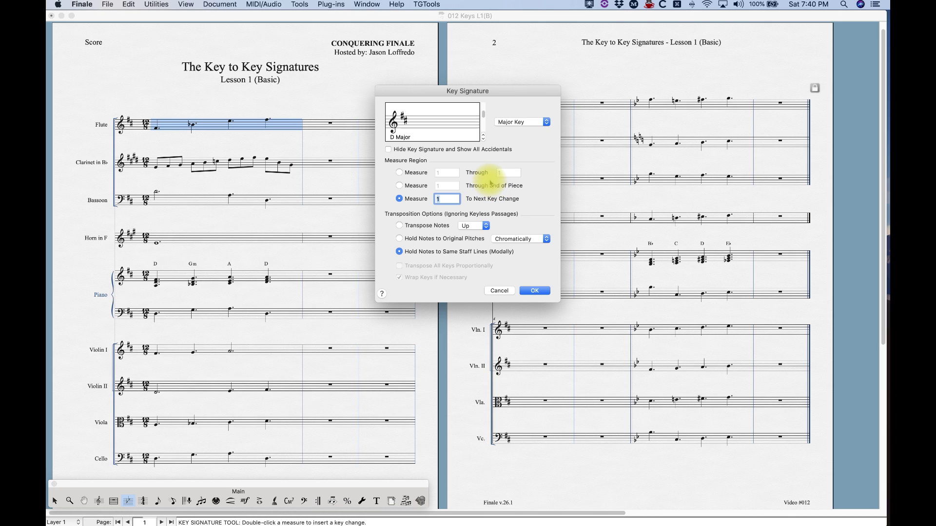
{"action": "left_click", "coordinate": [509, 122]}
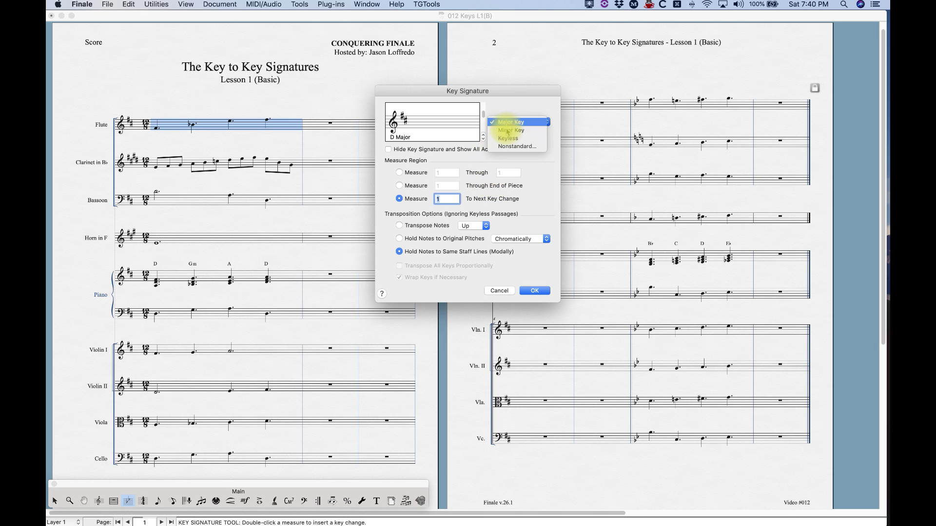
{"action": "left_click", "coordinate": [500, 132]}
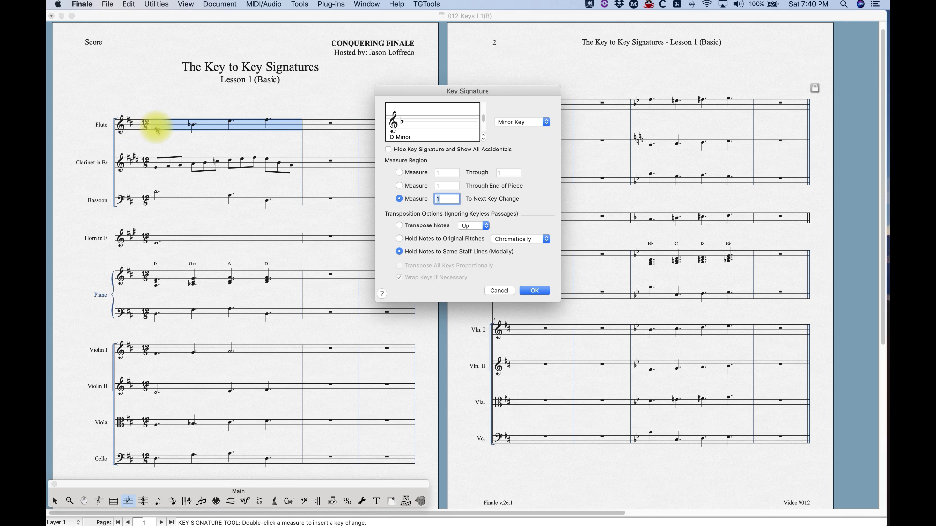
{"action": "left_click", "coordinate": [532, 290]}
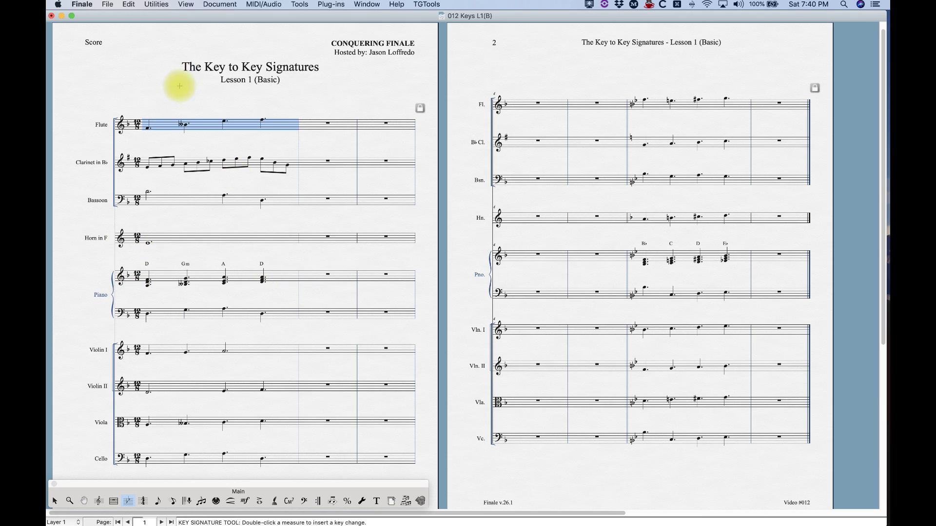
{"action": "double_click", "coordinate": [167, 126]}
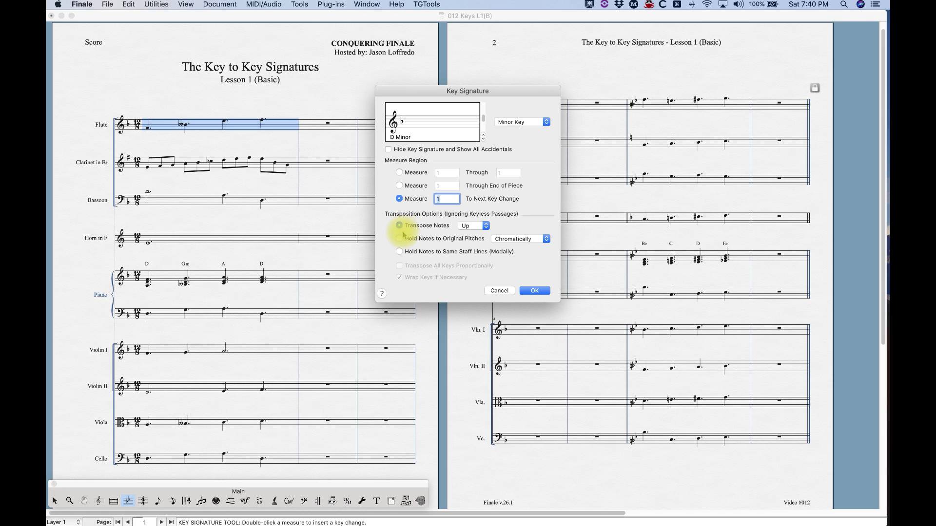
{"action": "left_click", "coordinate": [399, 186]}
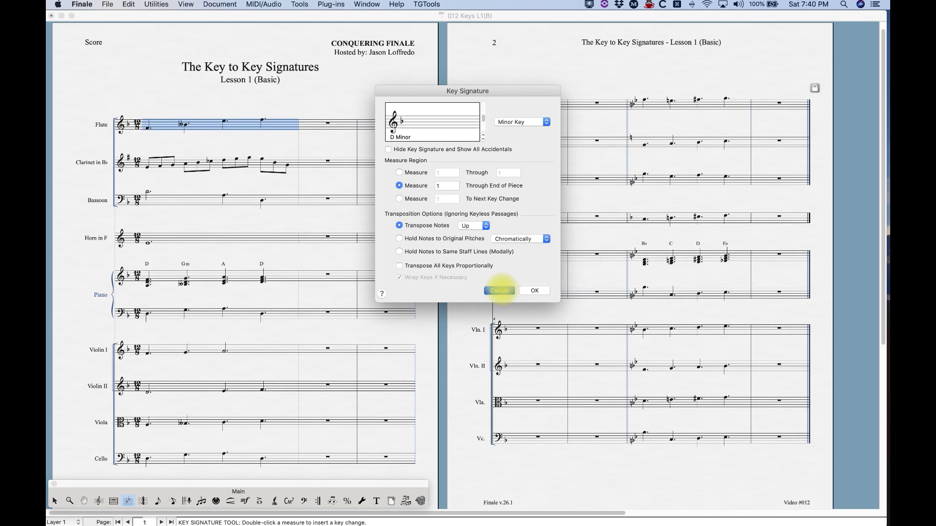
{"action": "left_click", "coordinate": [499, 291]}
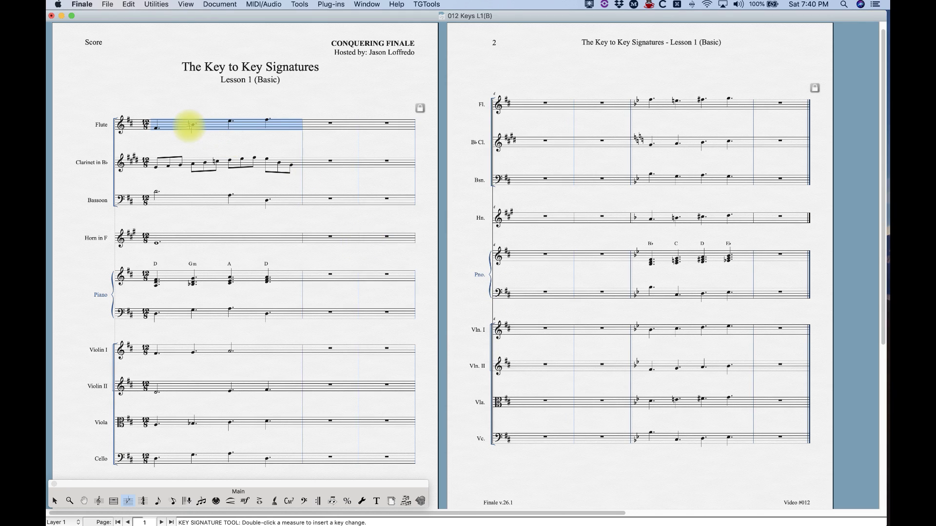
- Set measure 1's key to E major through the end of the piece, transposing later keys proportionally
{"action": "double_click", "coordinate": [175, 123]}
{"action": "left_click", "coordinate": [399, 199]}
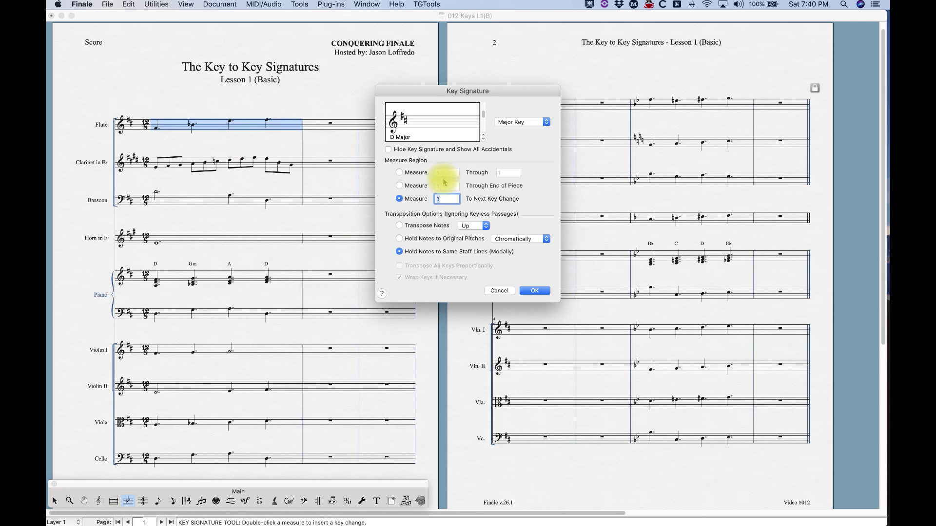
{"action": "left_click", "coordinate": [400, 187]}
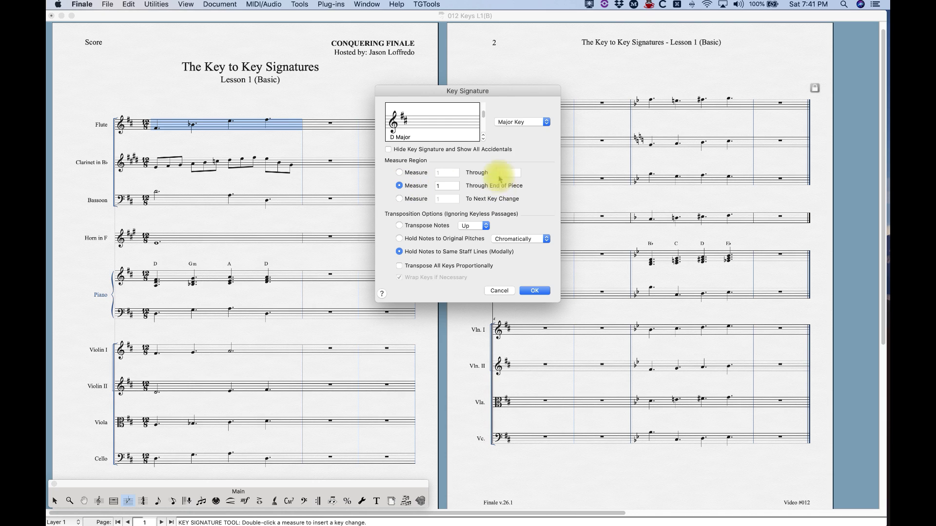
{"action": "left_click", "coordinate": [483, 137]}
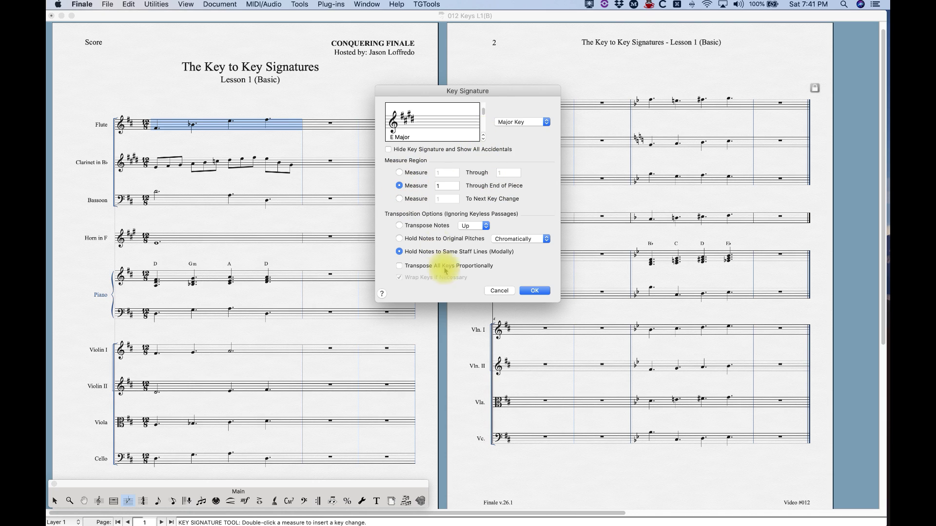
{"action": "left_click", "coordinate": [398, 266]}
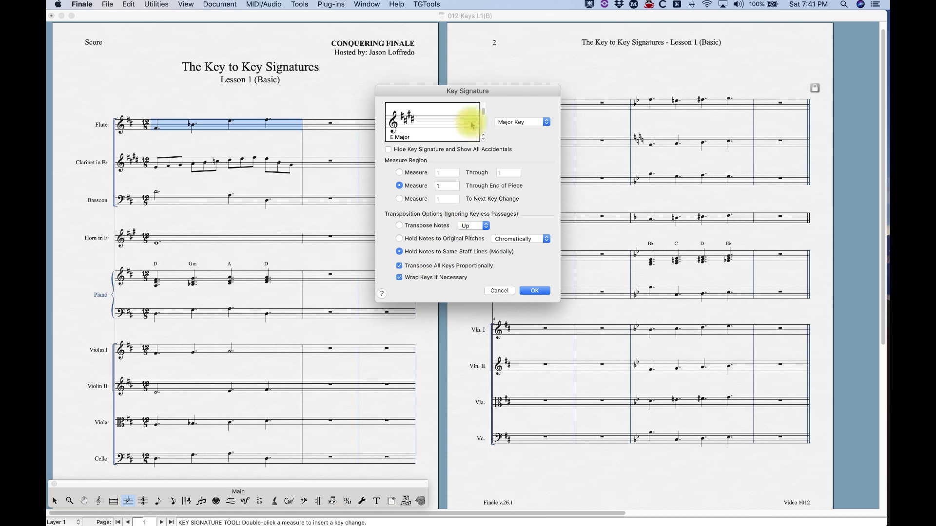
- Apply the E major key change, then undo it
{"action": "mouse_move", "coordinate": [455, 91]}
{"action": "left_mouse_down"}
{"action": "mouse_move", "coordinate": [437, 200]}
{"action": "mouse_move", "coordinate": [445, 216]}
{"action": "left_mouse_up"}
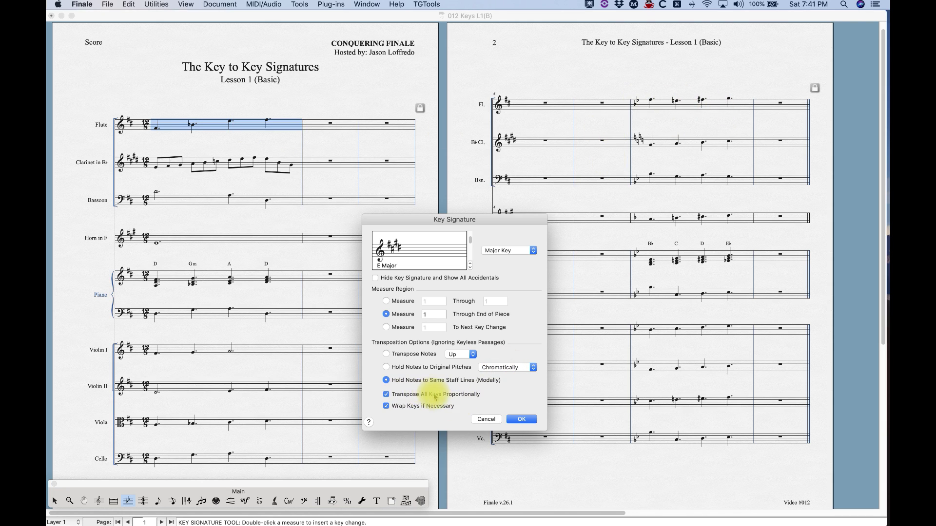
{"action": "left_click", "coordinate": [521, 420]}
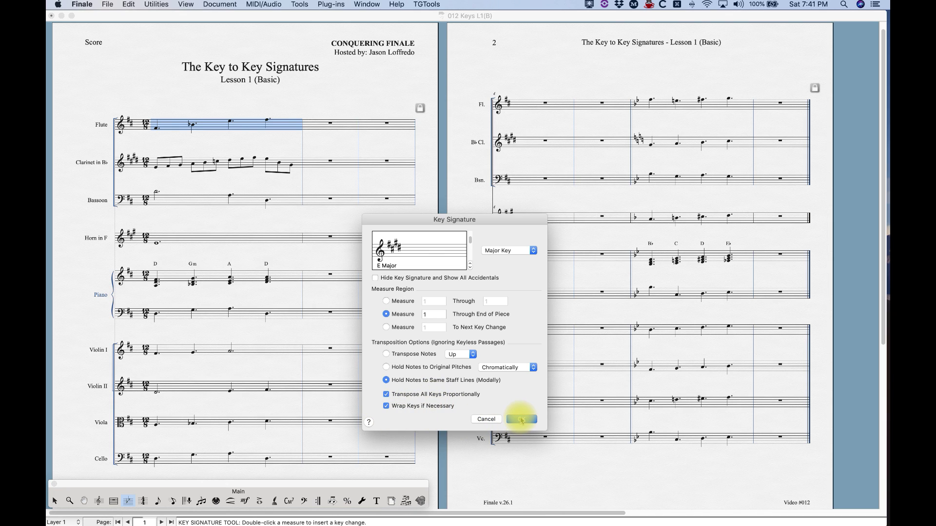
{"action": "left_click", "coordinate": [520, 418]}
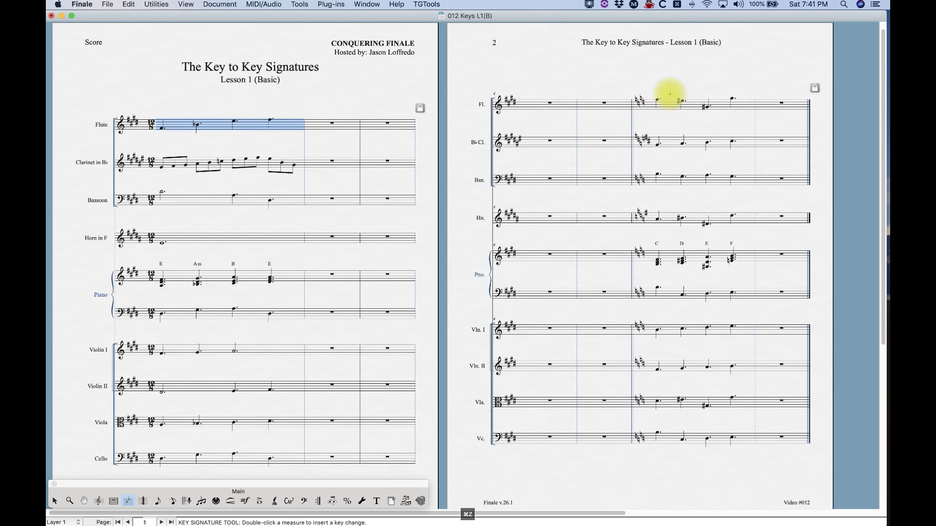
{"action": "key", "text": "super+z"}
- Apply E major through the end of the piece without proportional transposition, then undo it
{"action": "double_click", "coordinate": [213, 127]}
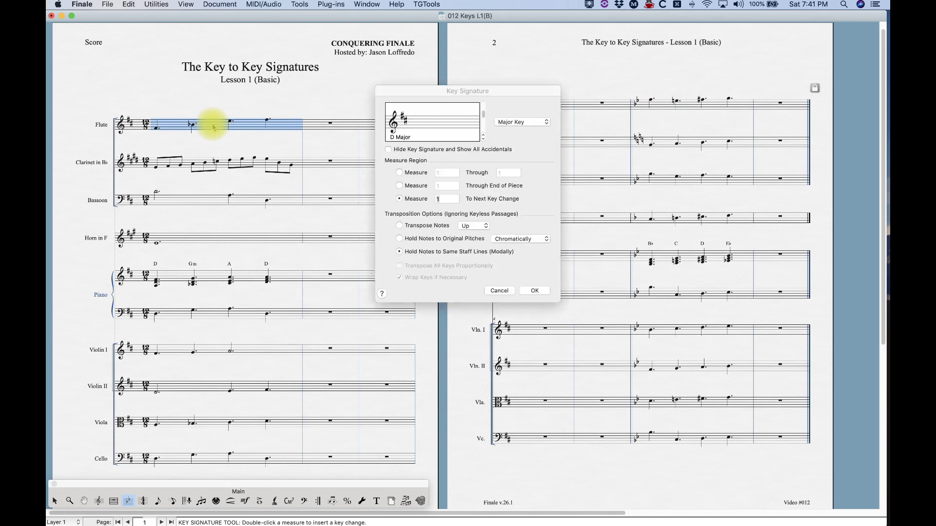
{"action": "left_click", "coordinate": [399, 186]}
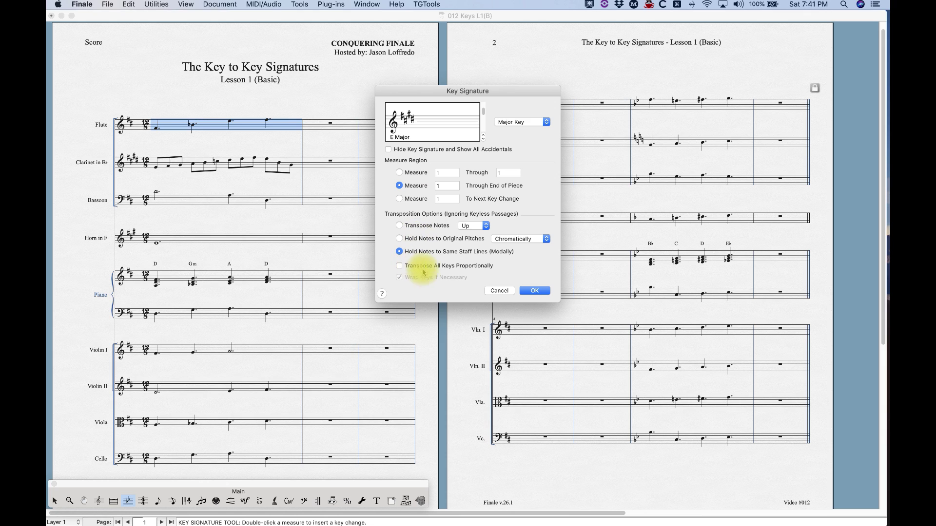
{"action": "left_click", "coordinate": [542, 291]}
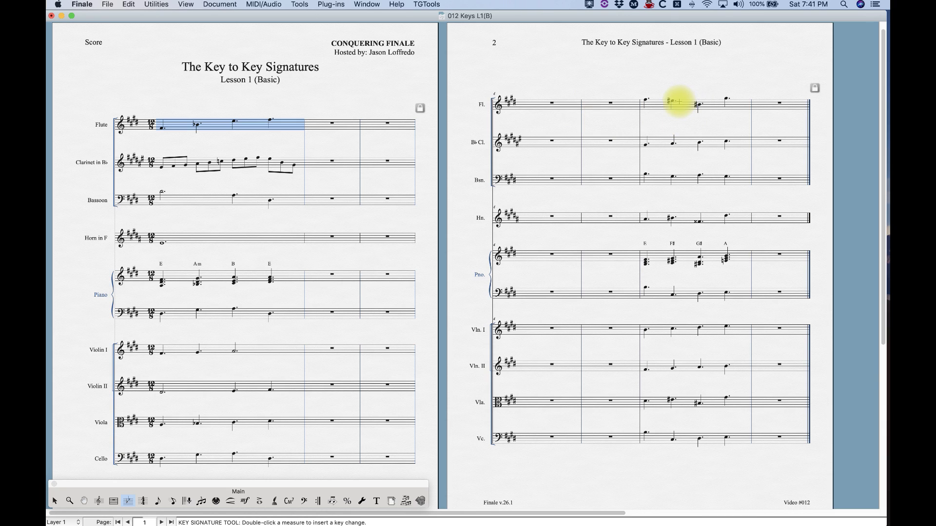
{"action": "key", "text": "super+z"}
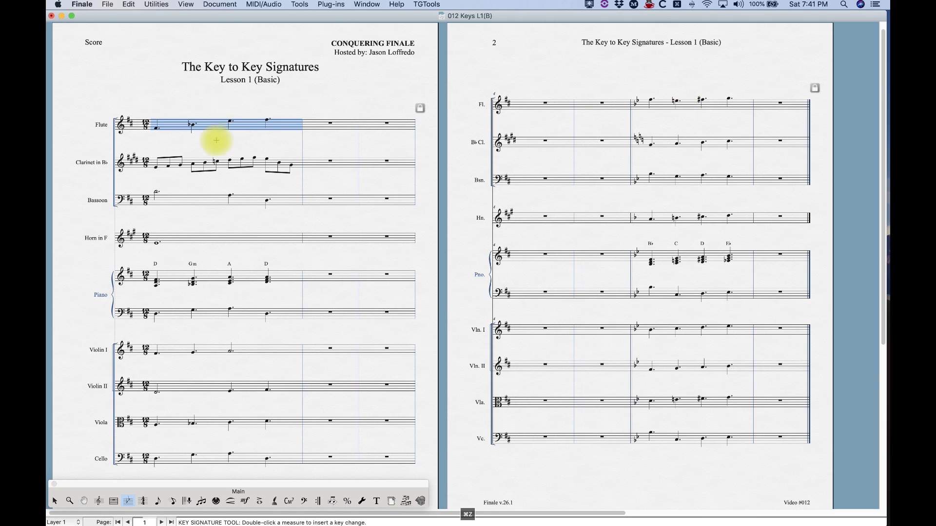
- Apply E major through the end with proportional transposition, undo it, and deselect the Flute measures
{"action": "double_click", "coordinate": [172, 124]}
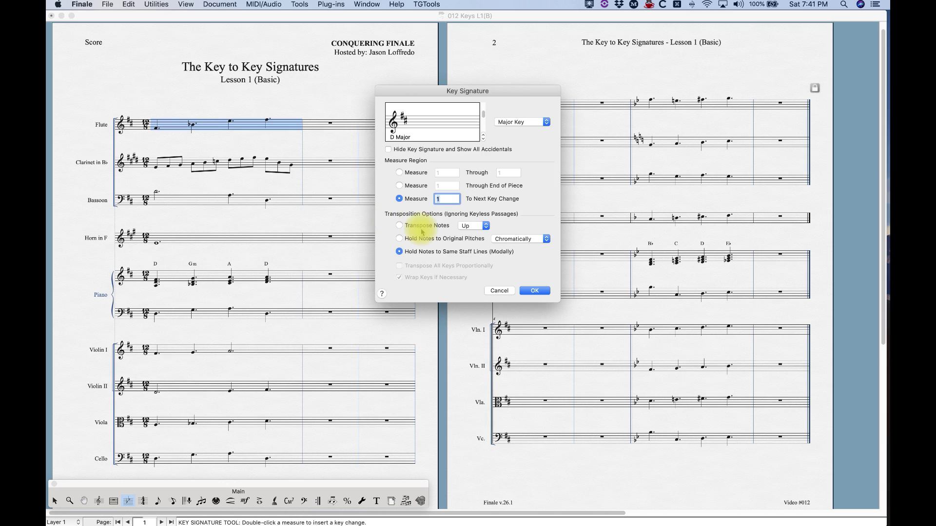
{"action": "left_click", "coordinate": [399, 186]}
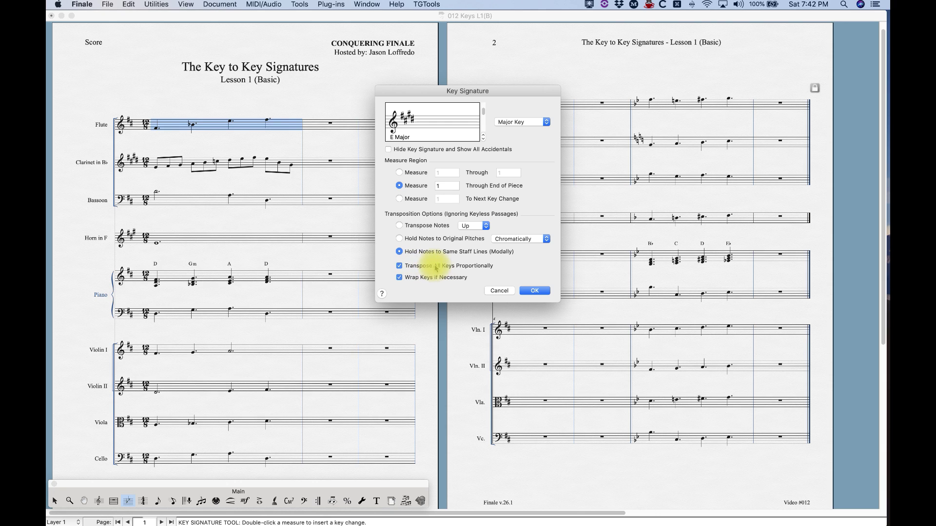
{"action": "left_click", "coordinate": [535, 293]}
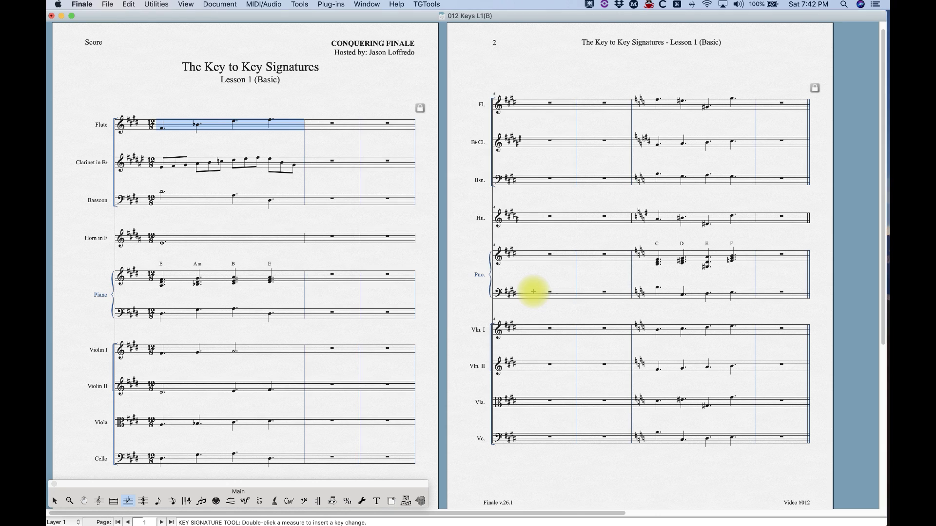
{"action": "key", "text": "super+z"}
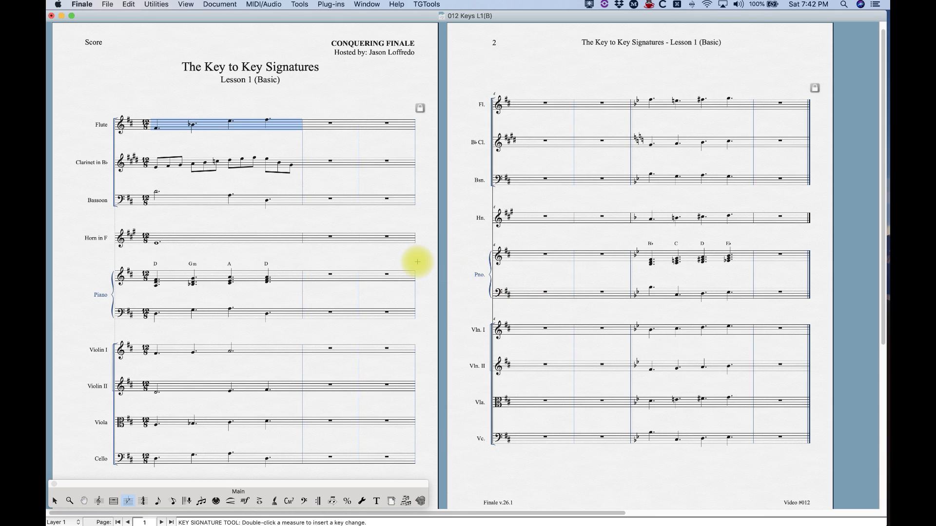
{"action": "left_click", "coordinate": [193, 86]}
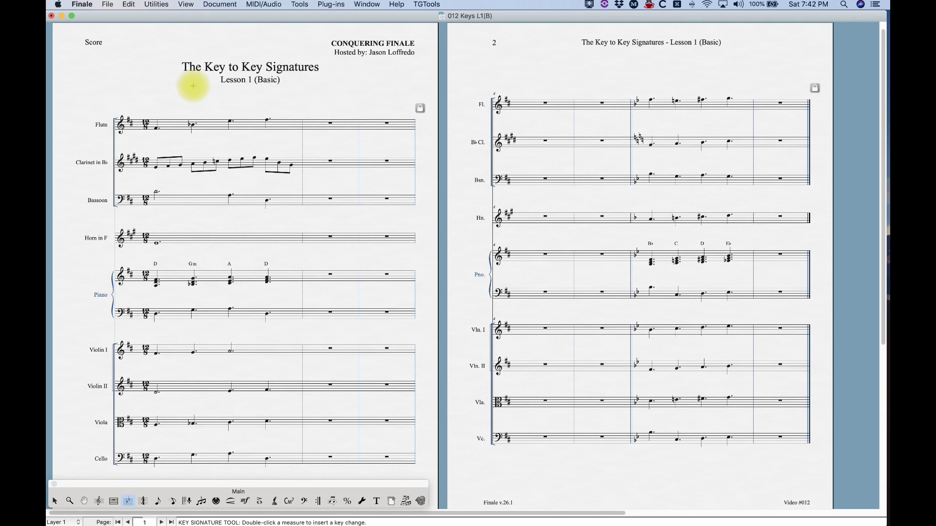